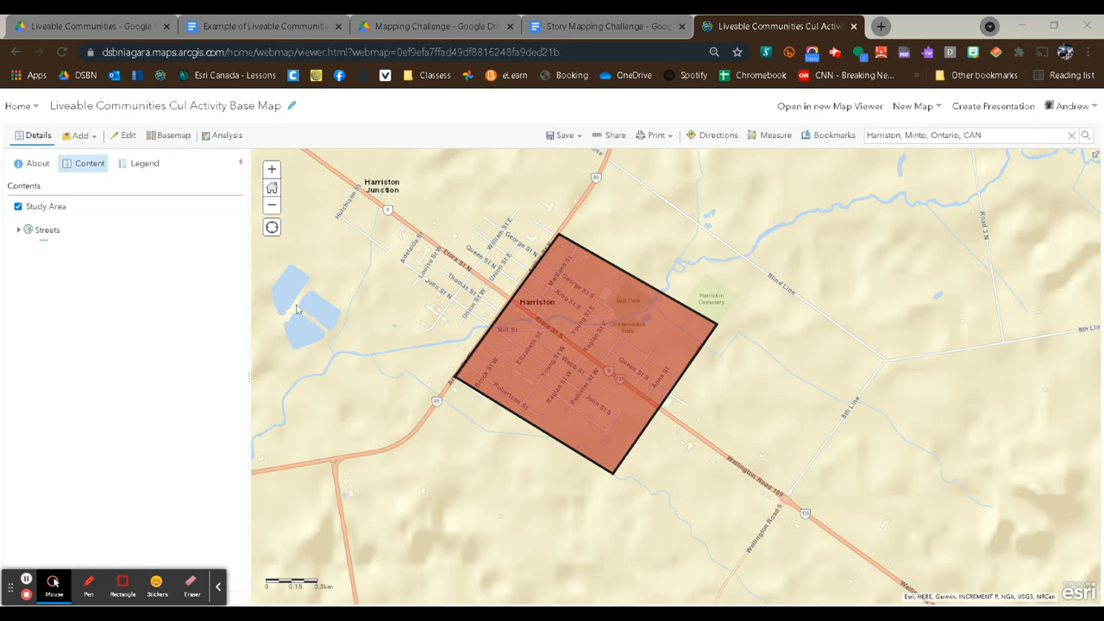
Preview the map without the Study Area layer, and show the layer again.
click(50, 211)
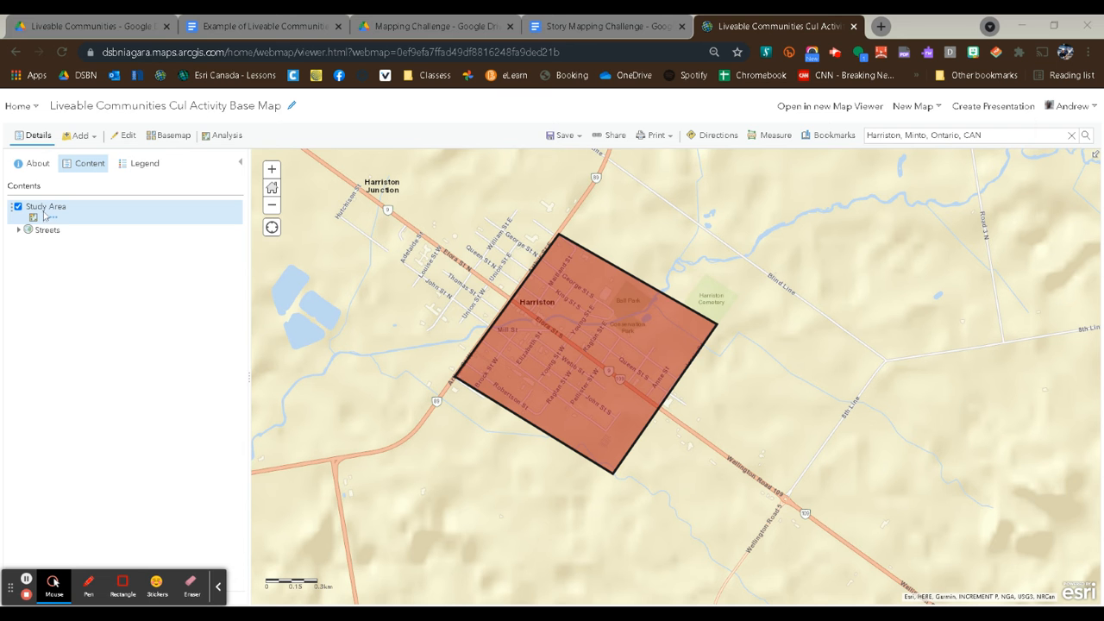
click(17, 207)
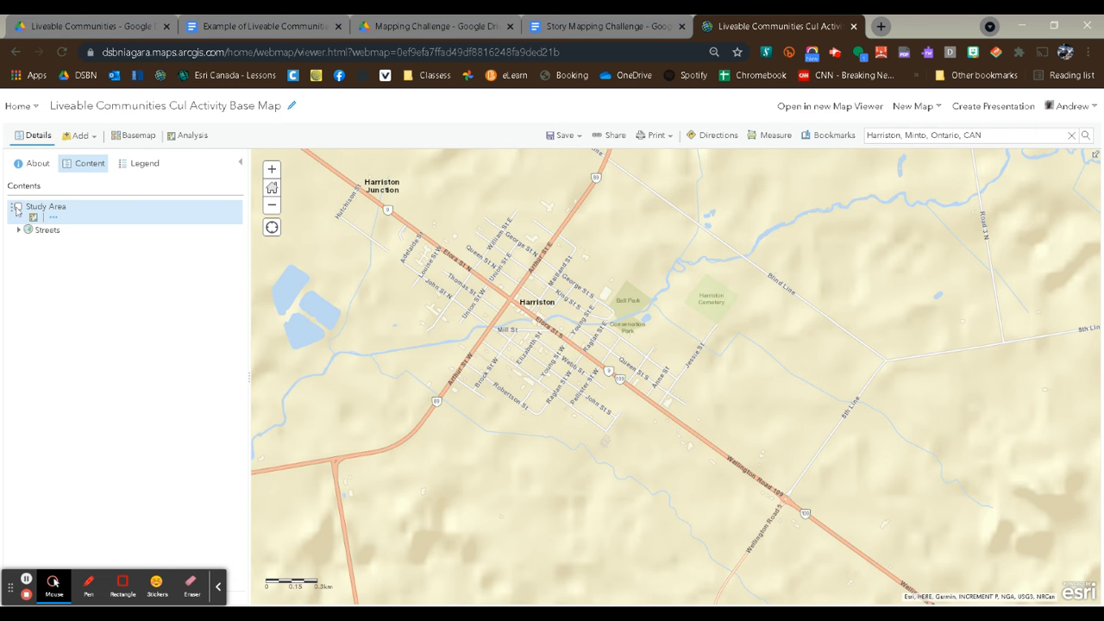
click(17, 207)
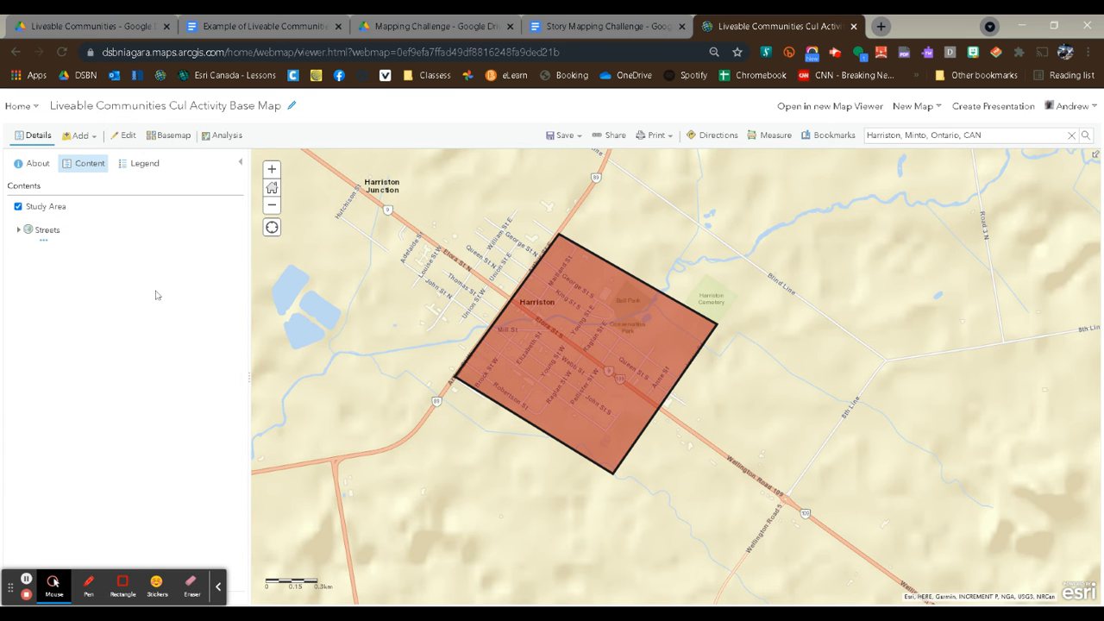
Hide the Study Area layer and switch the basemap to Imagery with Labels.
click(17, 208)
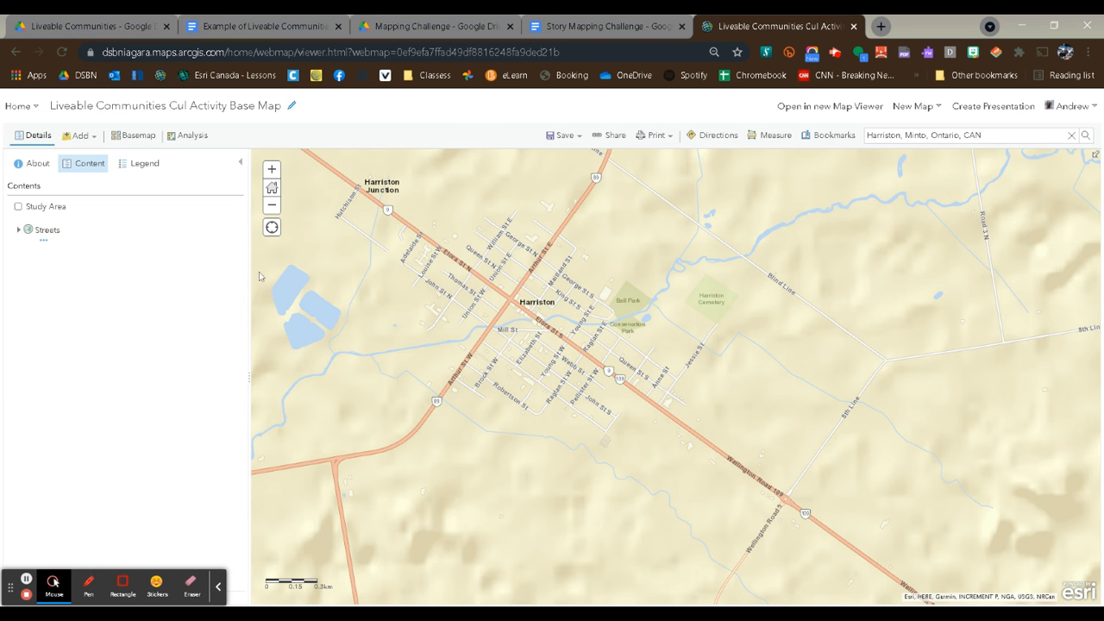
click(138, 136)
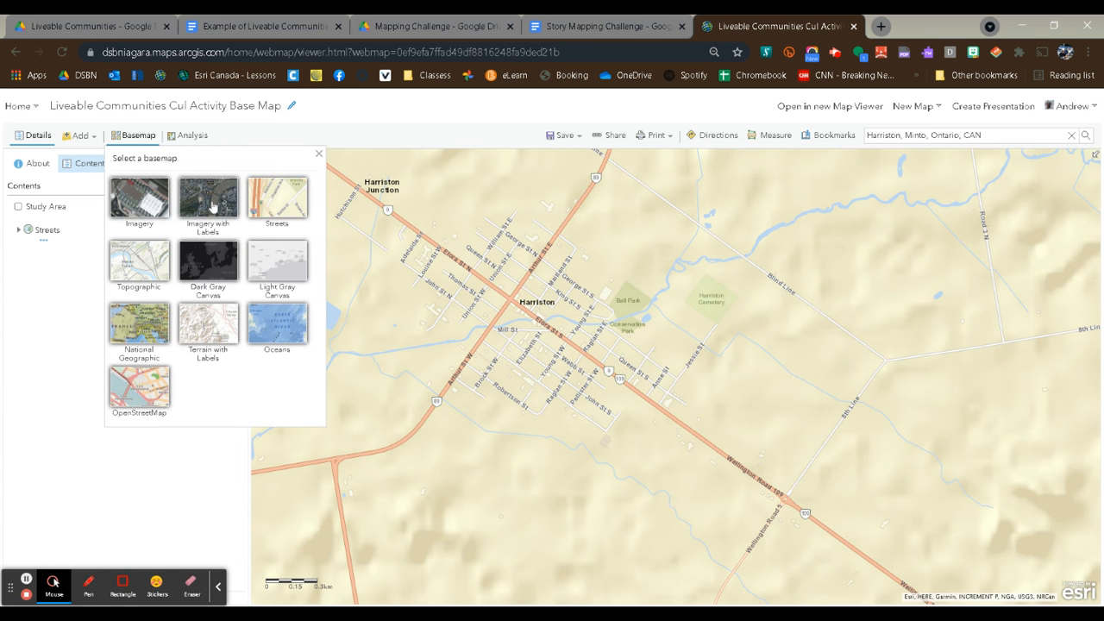
click(213, 211)
scroll(600, 353, up, 3)
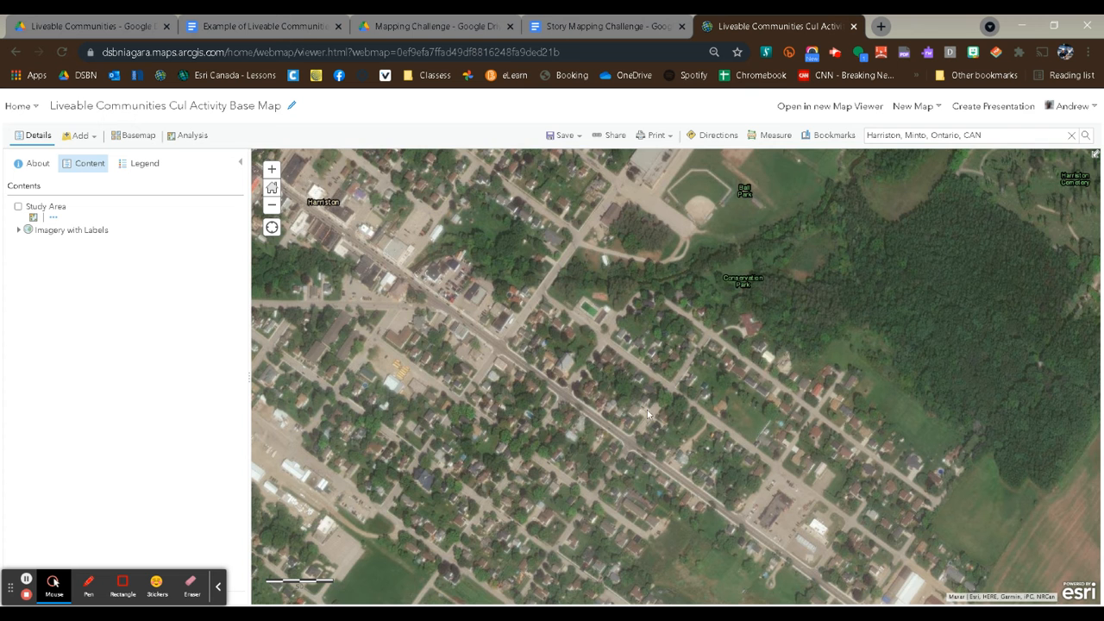
drag(647, 410, 638, 316)
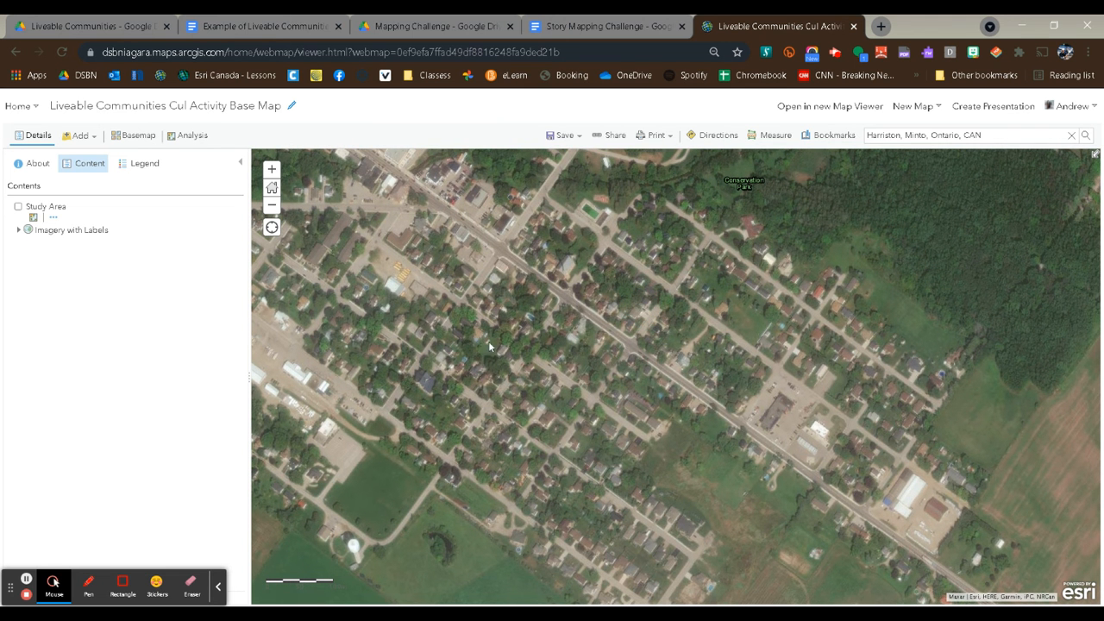
Create a map notes layer named "Positive Characteristics" using the Map Notes template.
click(87, 137)
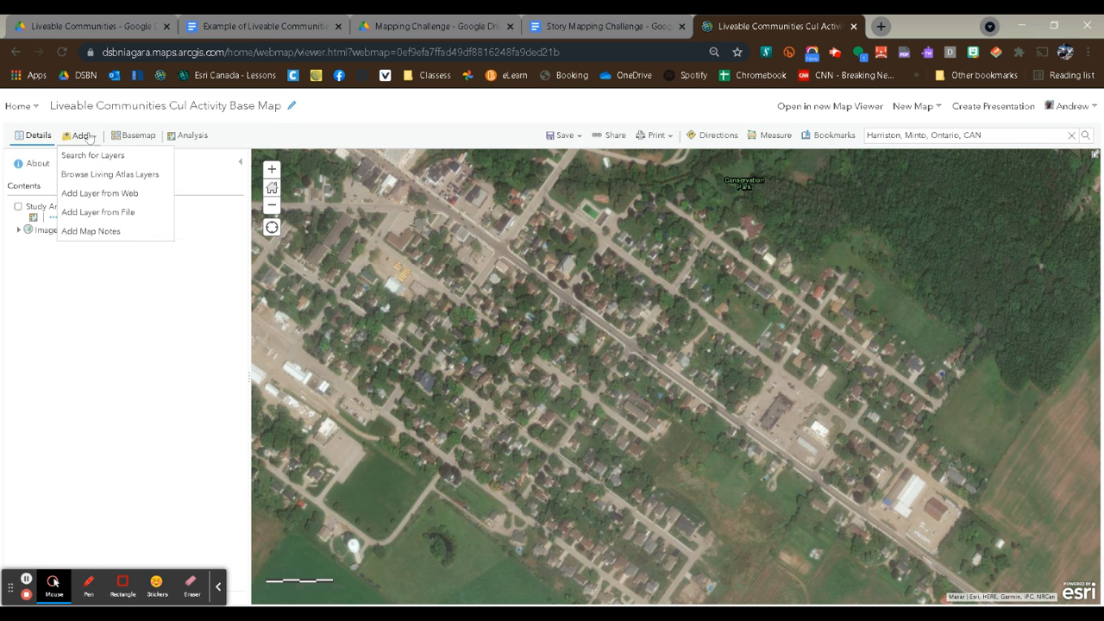
click(119, 235)
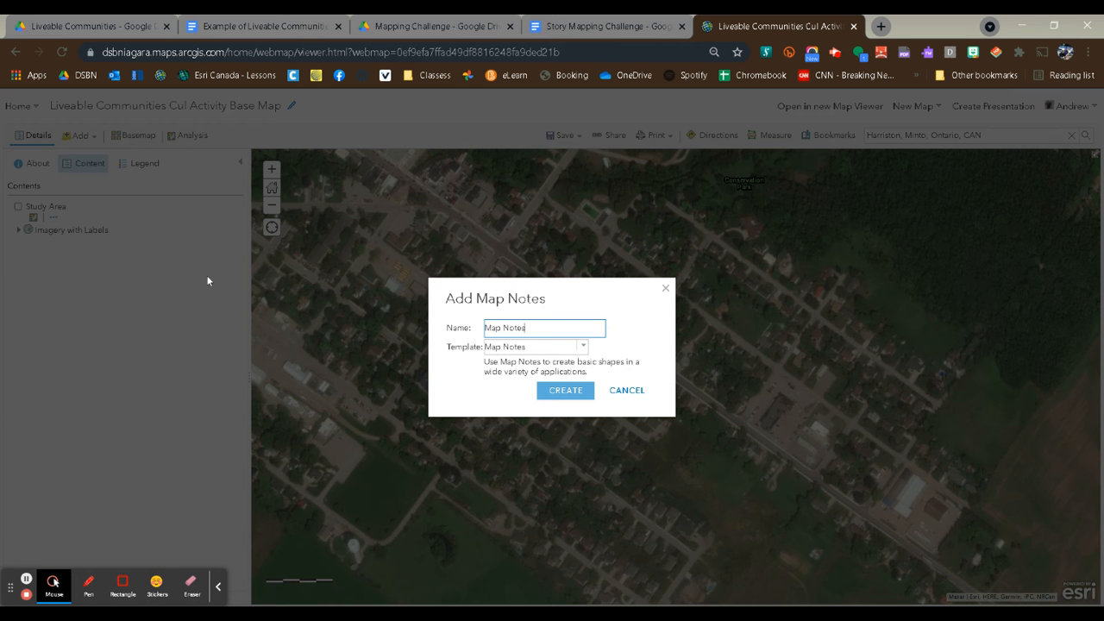
click(448, 330)
text(Positive Characteristics)
click(569, 390)
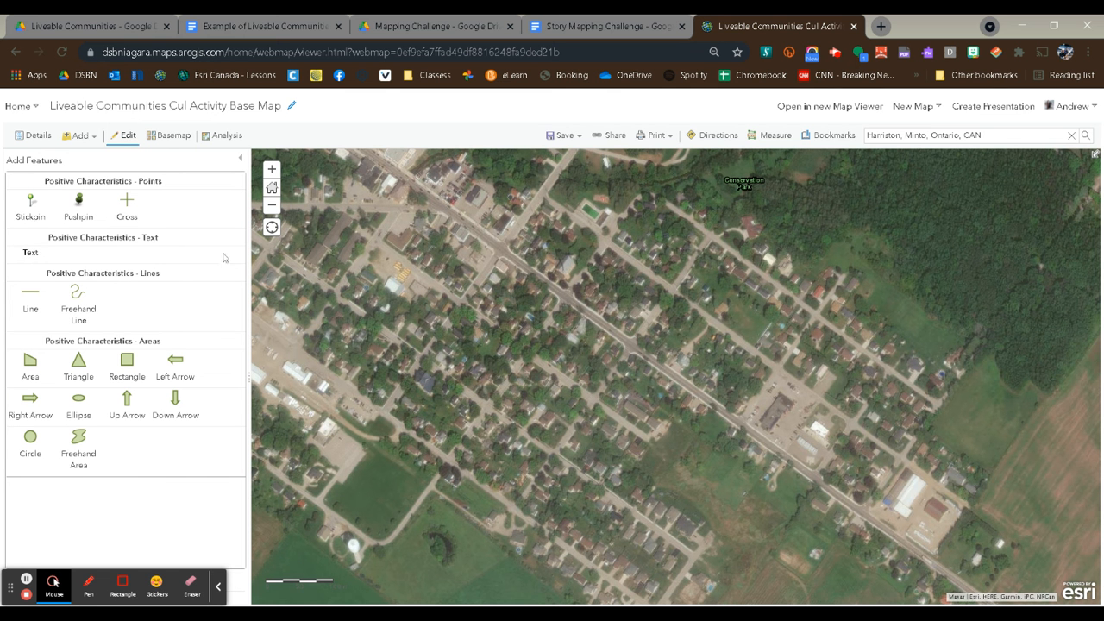
Place a pushpin on the houses just south of the main diagonal road and title it "Solar Panel".
click(79, 203)
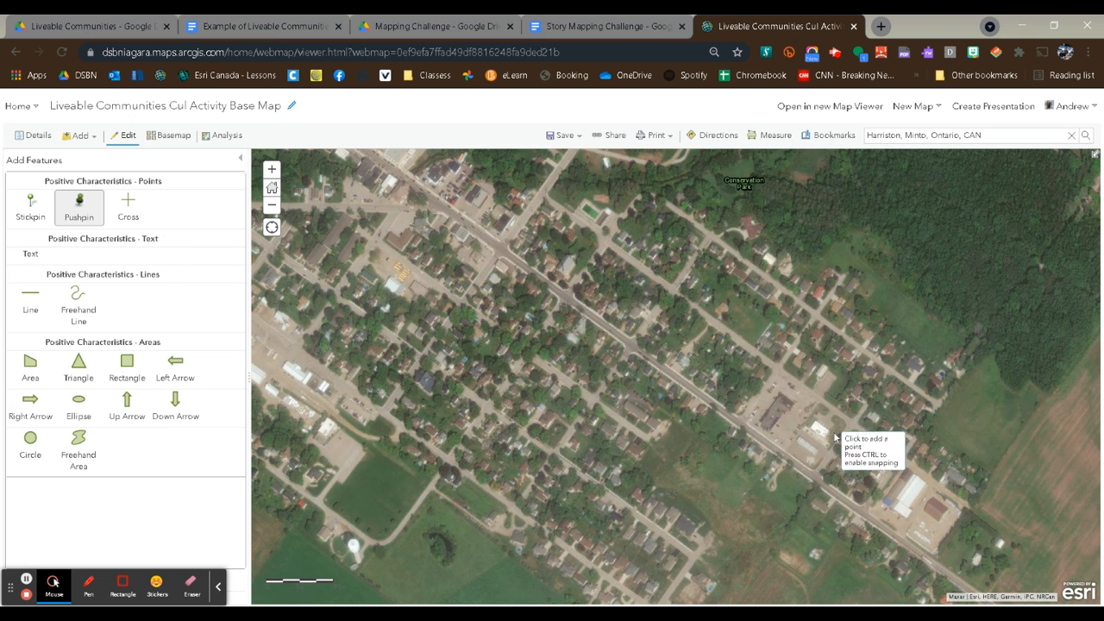
click(691, 398)
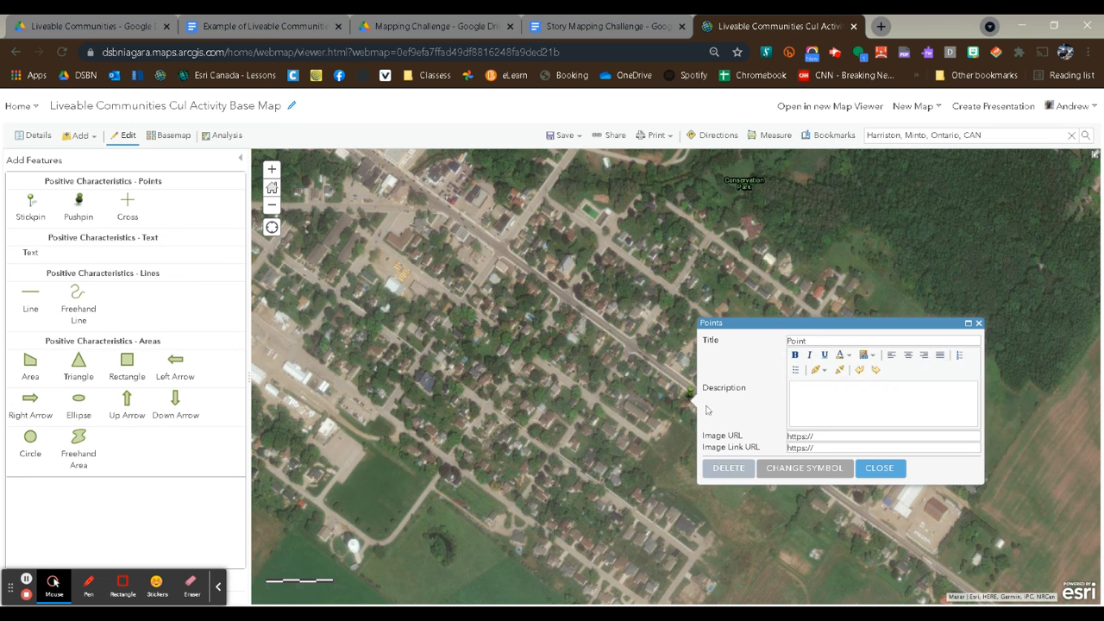
click(729, 348)
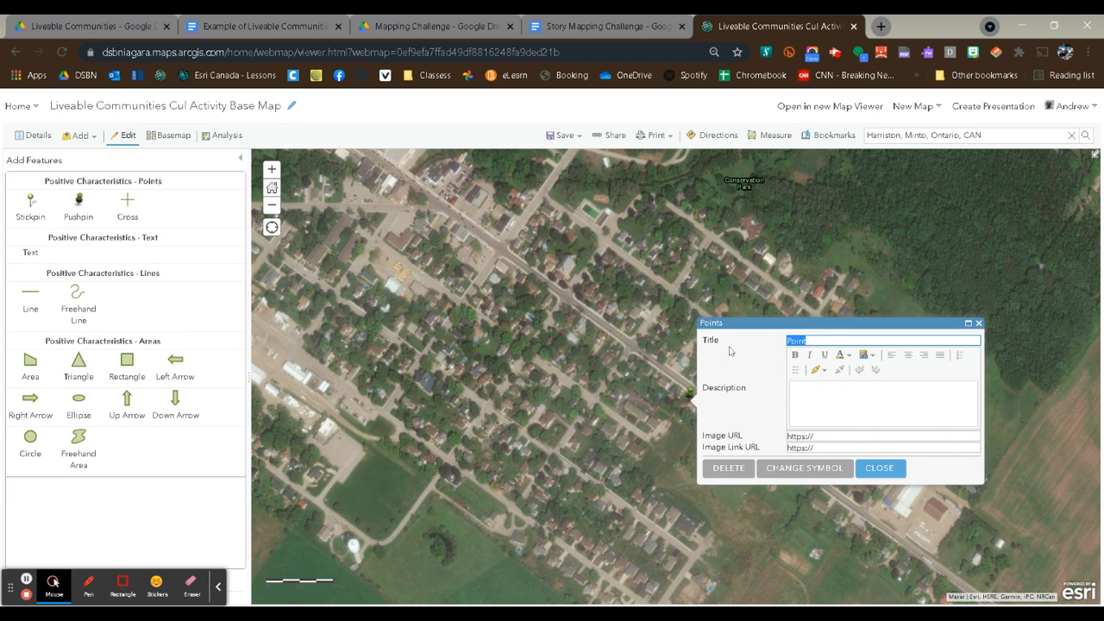
text(Sc)
text(lar Panel)
Change the Solar Panel point's symbol to a green star with a size of 40 px.
click(824, 470)
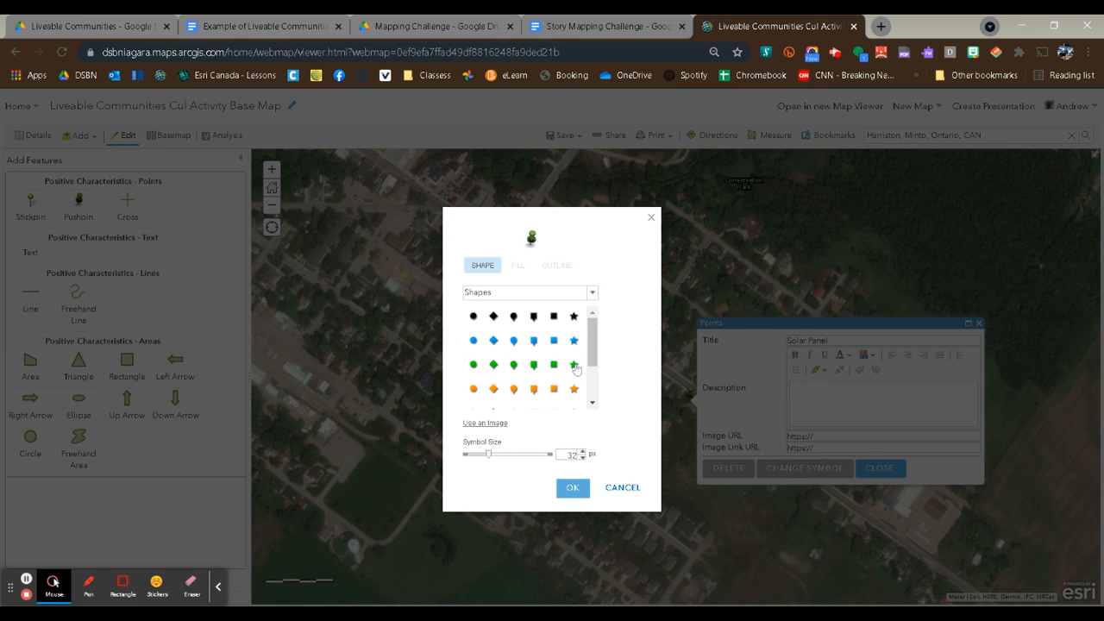
click(574, 365)
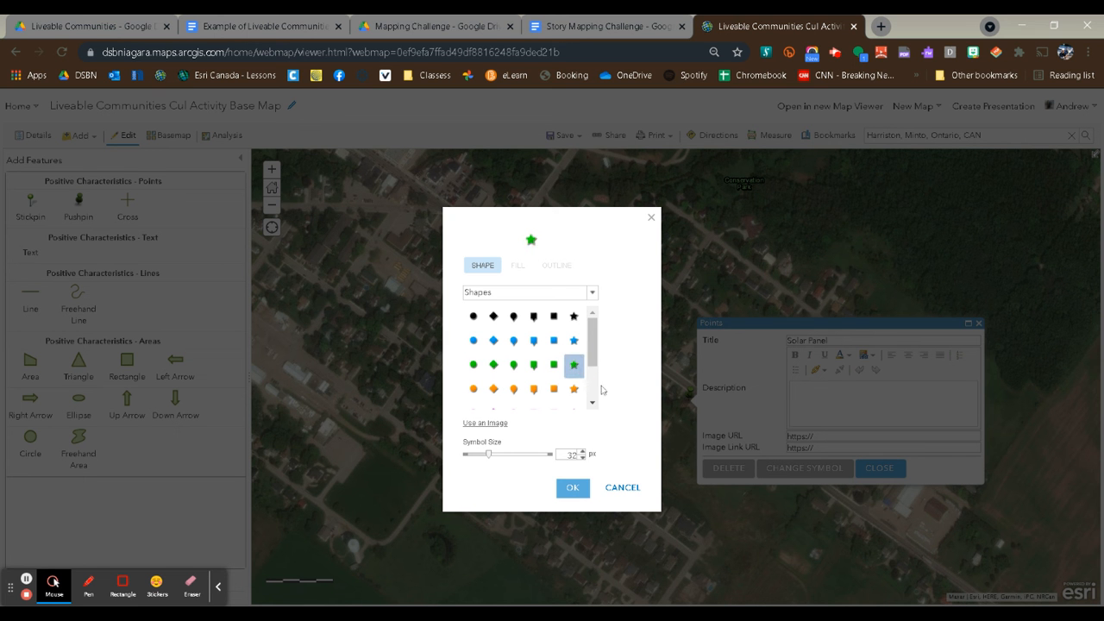
drag(488, 454, 495, 458)
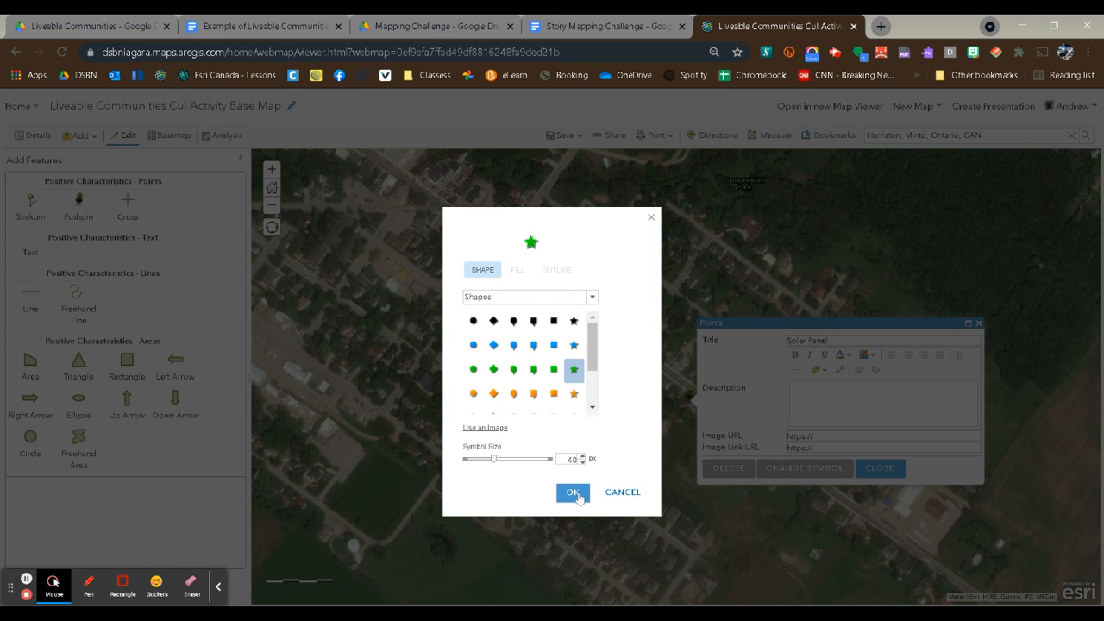
click(573, 492)
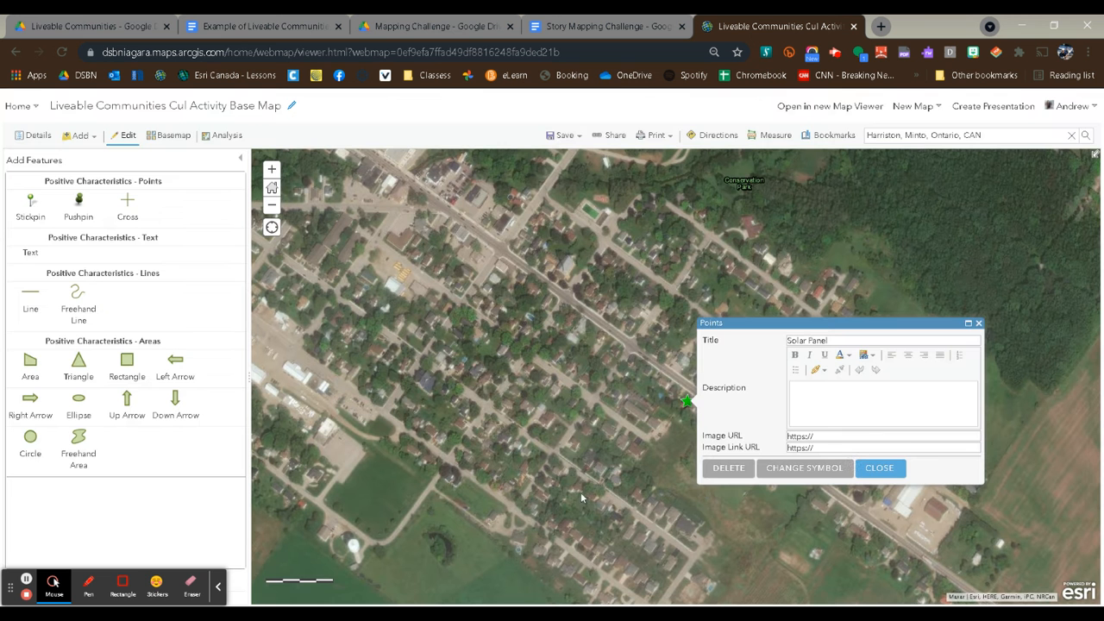
click(898, 472)
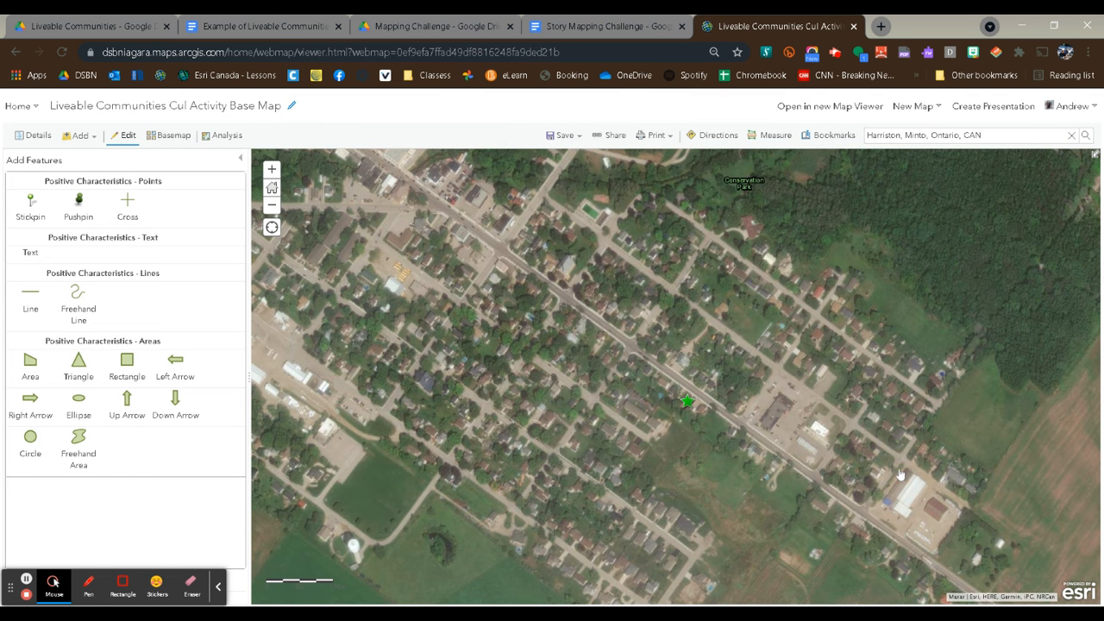
Place a pushpin on the street northeast of the Solar Panel star and title it "Rain barrel".
click(79, 207)
click(812, 361)
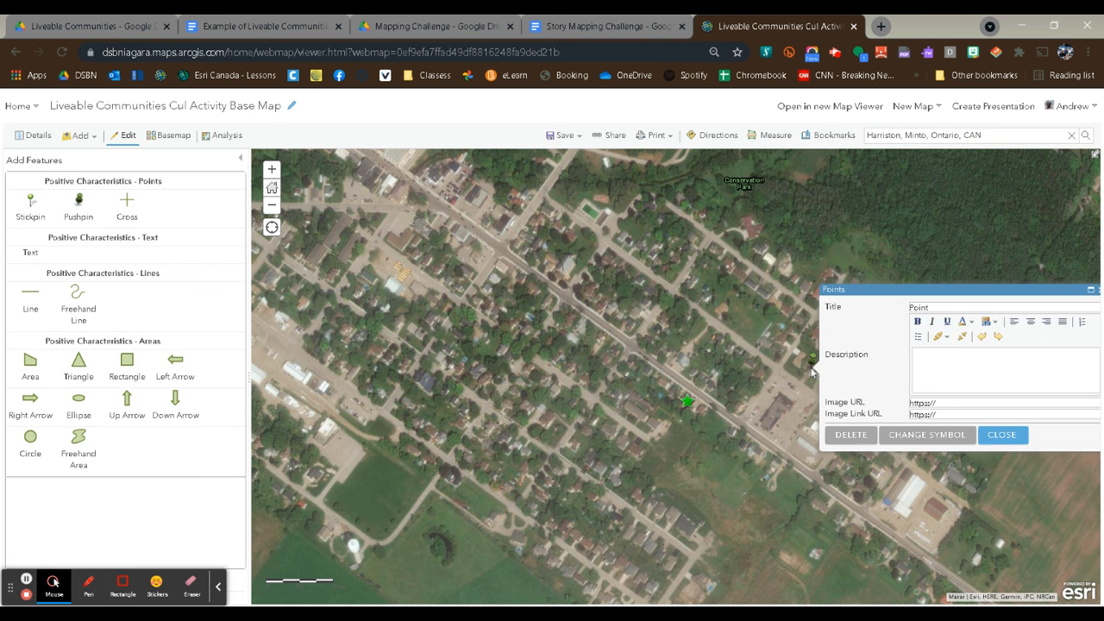
double_click(922, 307)
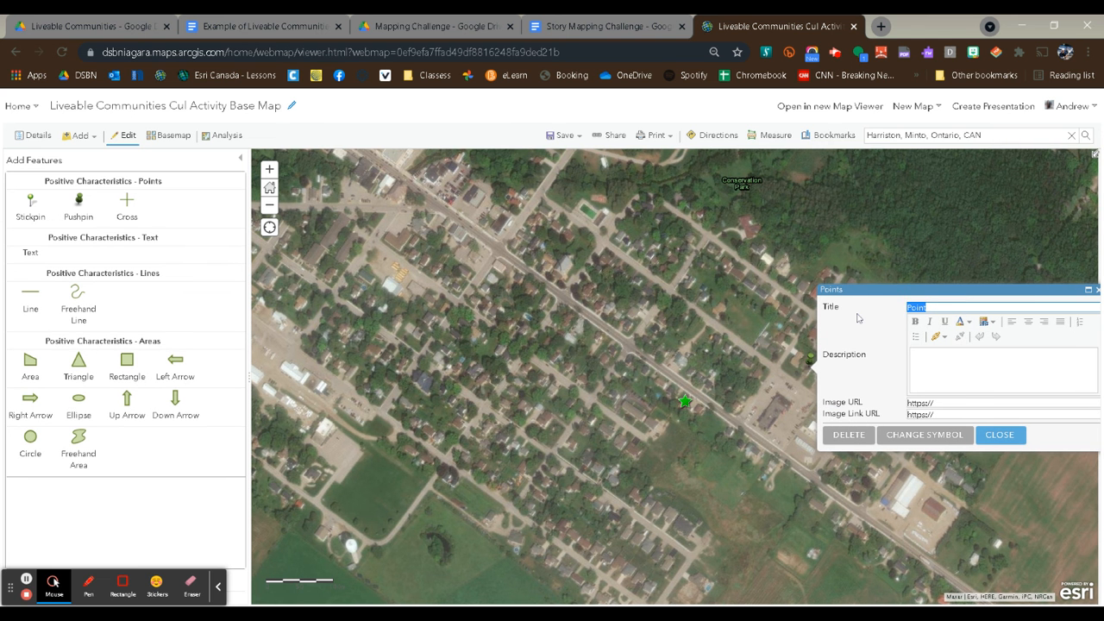
text(Rain barrel)
Change the Rain barrel point's symbol to a green star with a size of 40 px.
click(951, 435)
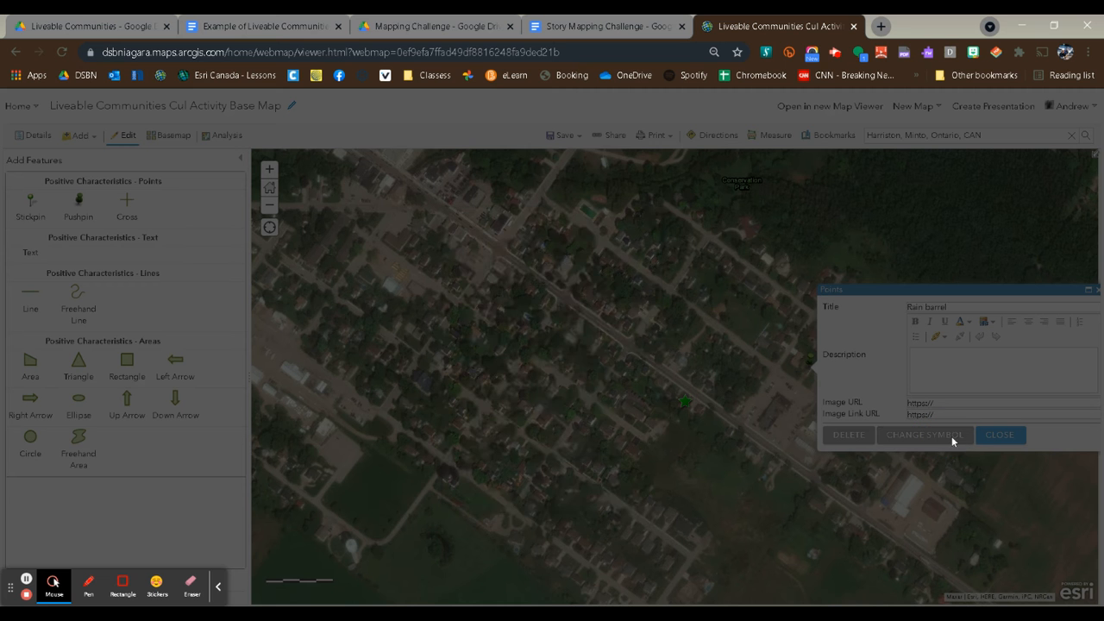
click(571, 365)
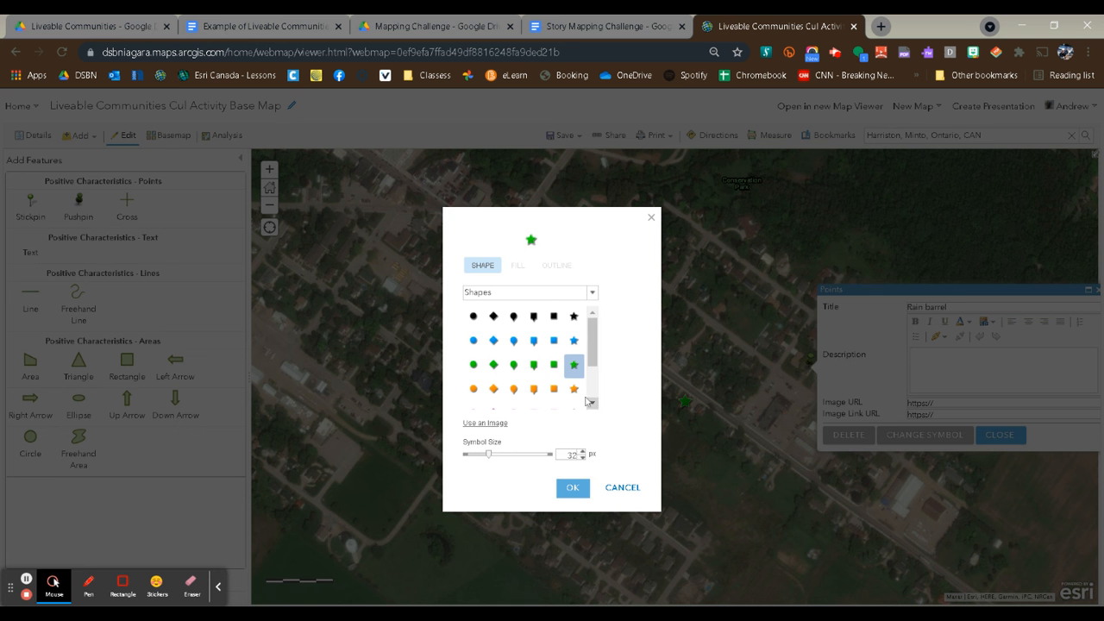
drag(488, 455, 496, 457)
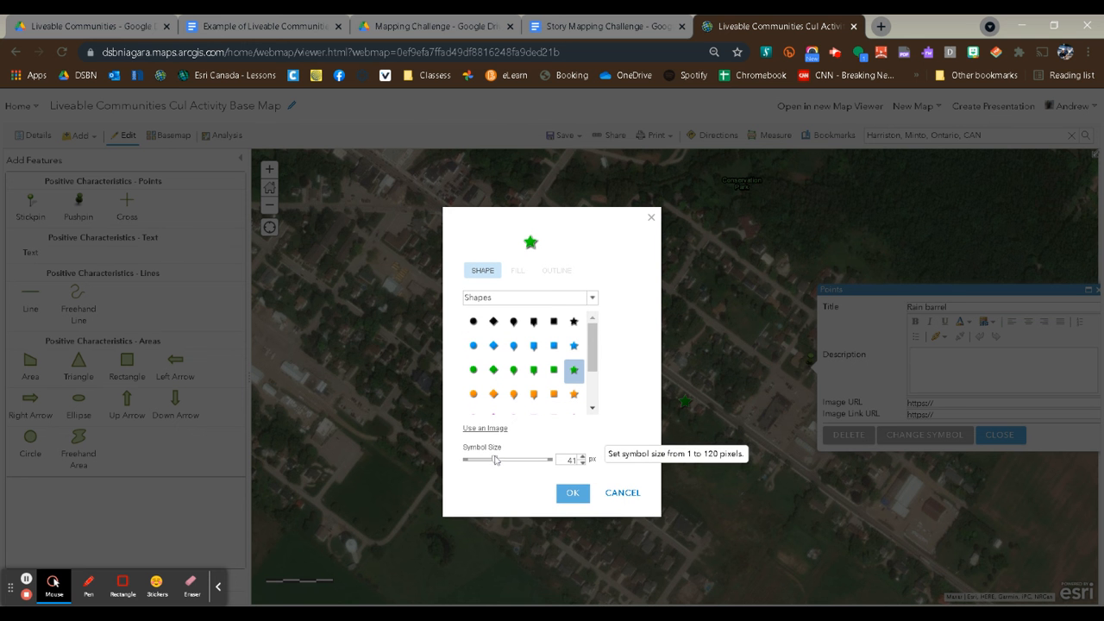
click(571, 492)
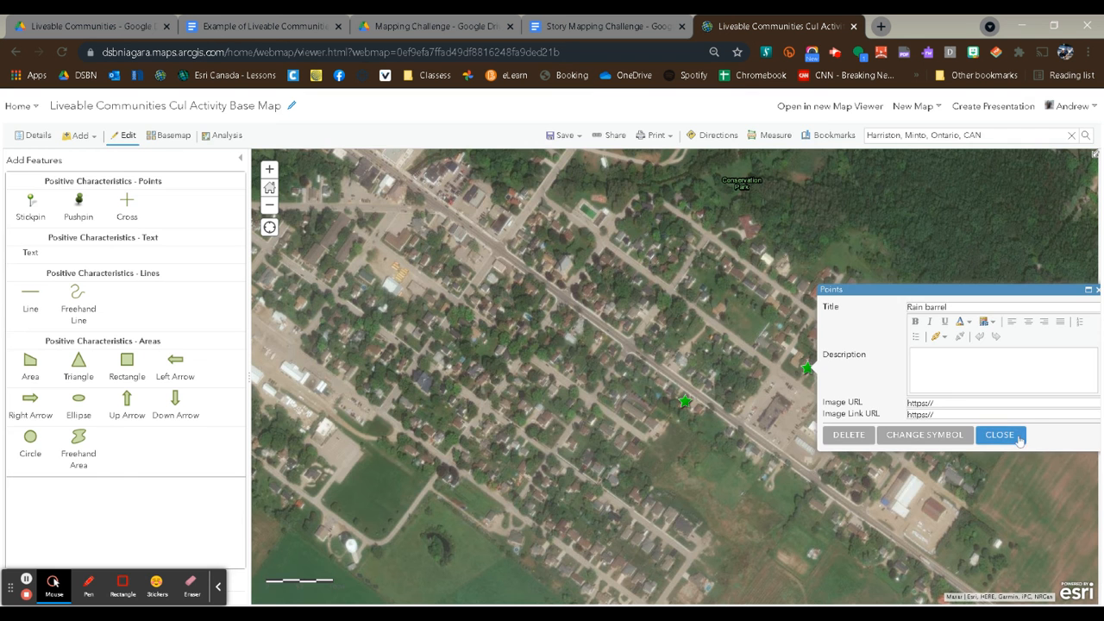
click(1001, 434)
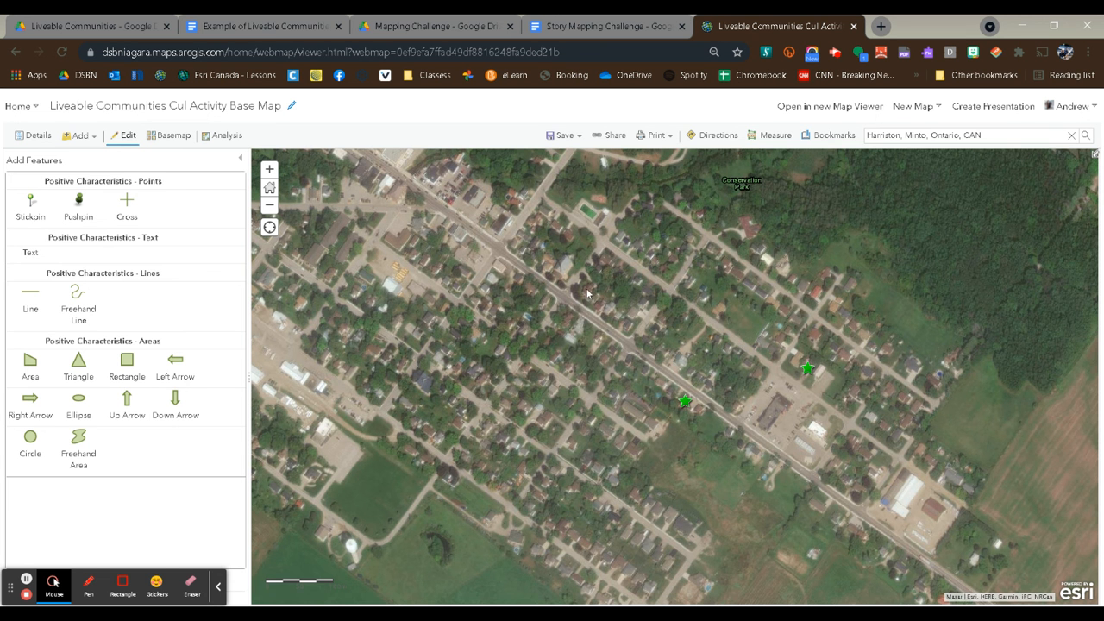
Place a pushpin beside the main road southeast of the Harriston label and title it "Grocery Store".
drag(588, 289, 628, 333)
click(79, 207)
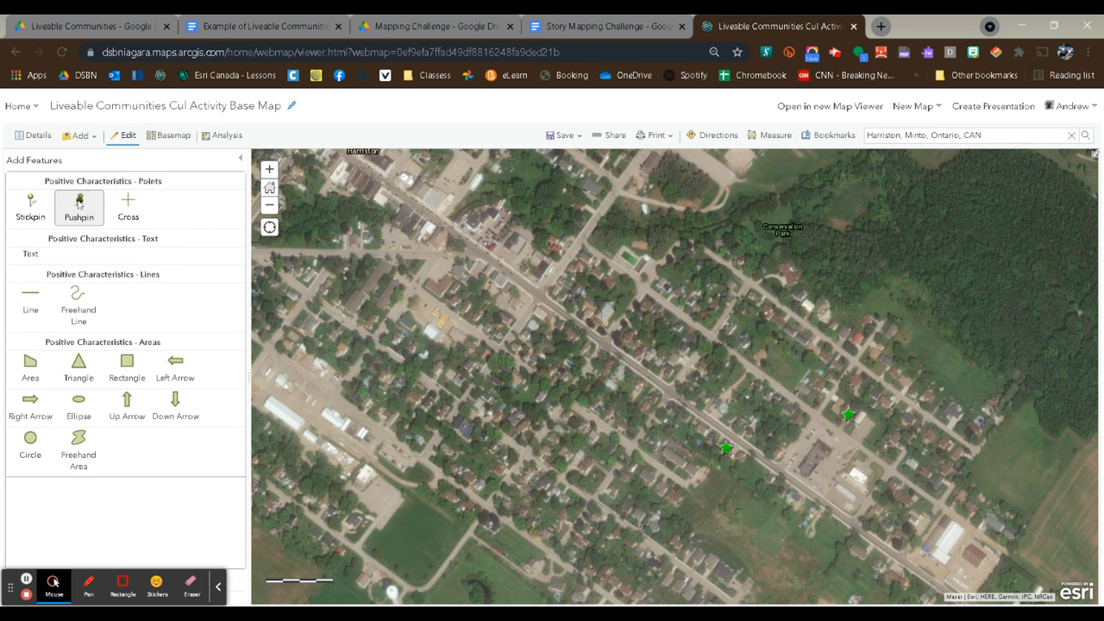
click(519, 241)
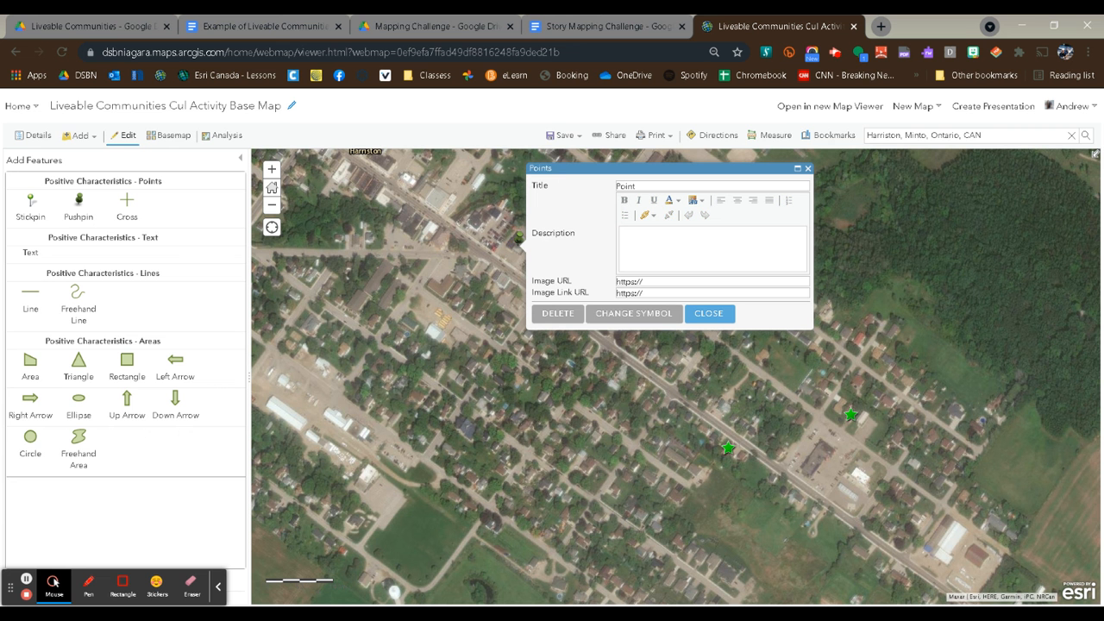
click(646, 185)
drag(647, 186, 557, 198)
text(Groc)
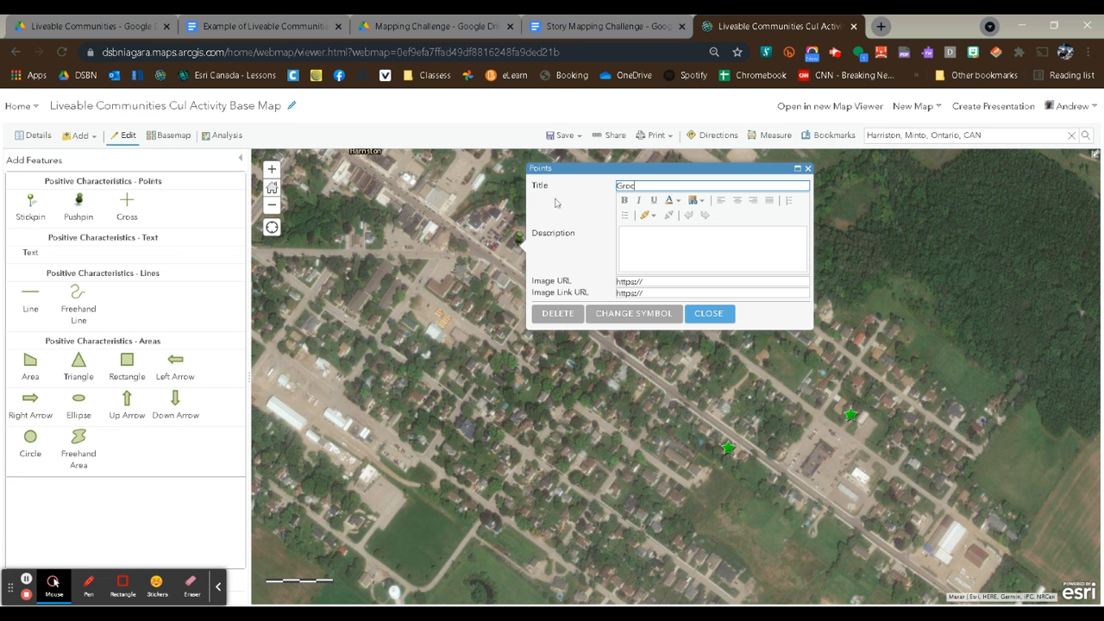
text(ery Store)
Change the Grocery Store point's symbol to a red star with a size of 41 px.
click(640, 313)
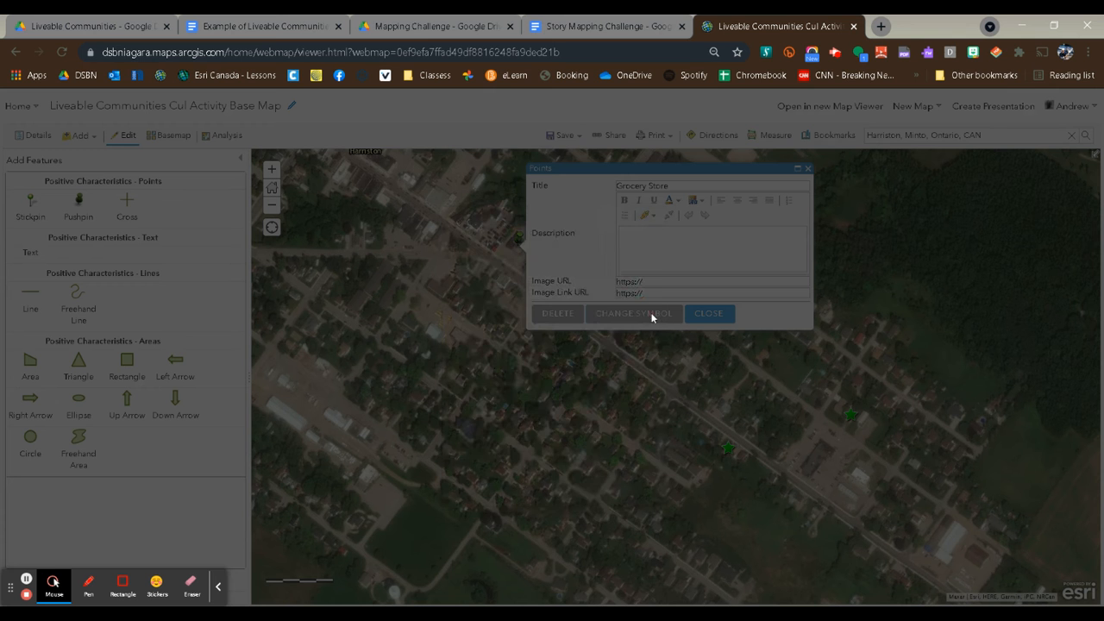
drag(594, 363, 594, 389)
click(575, 385)
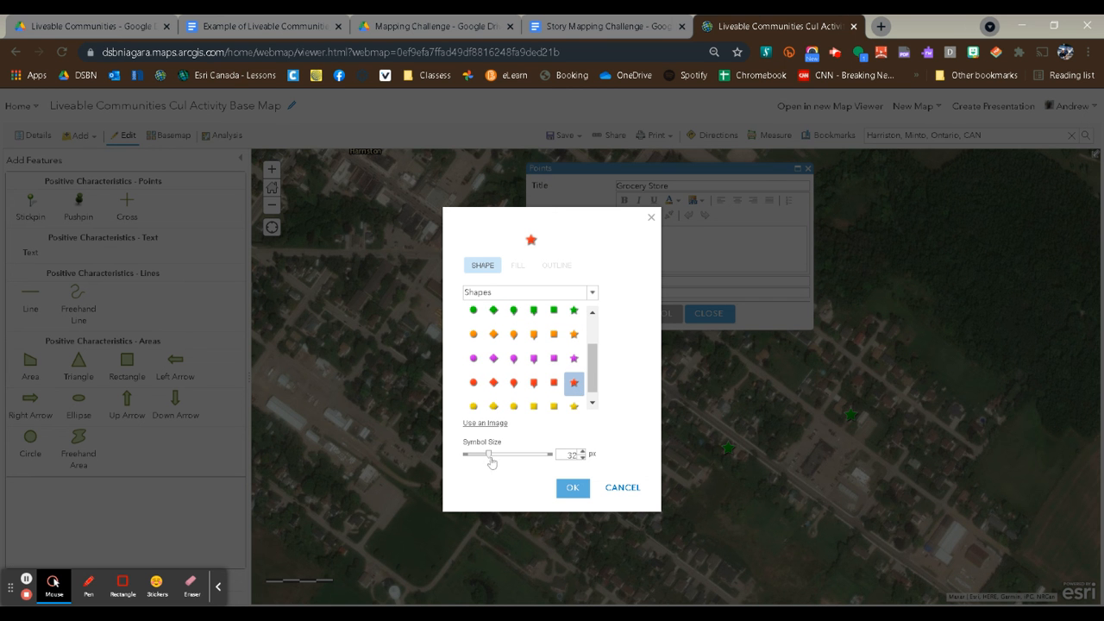
drag(488, 457, 496, 466)
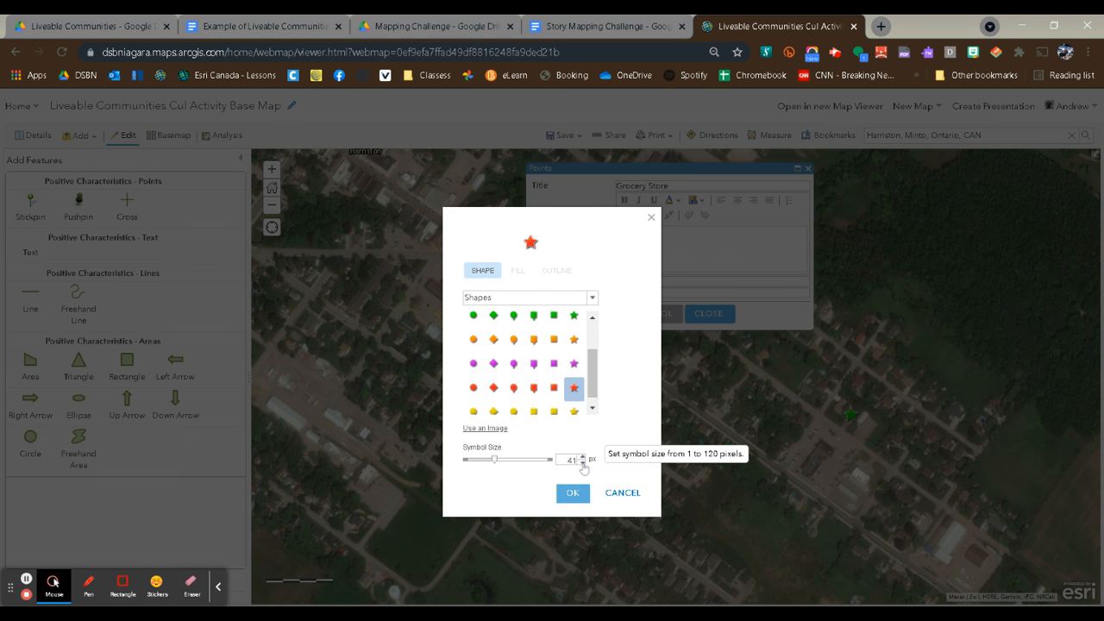
click(572, 492)
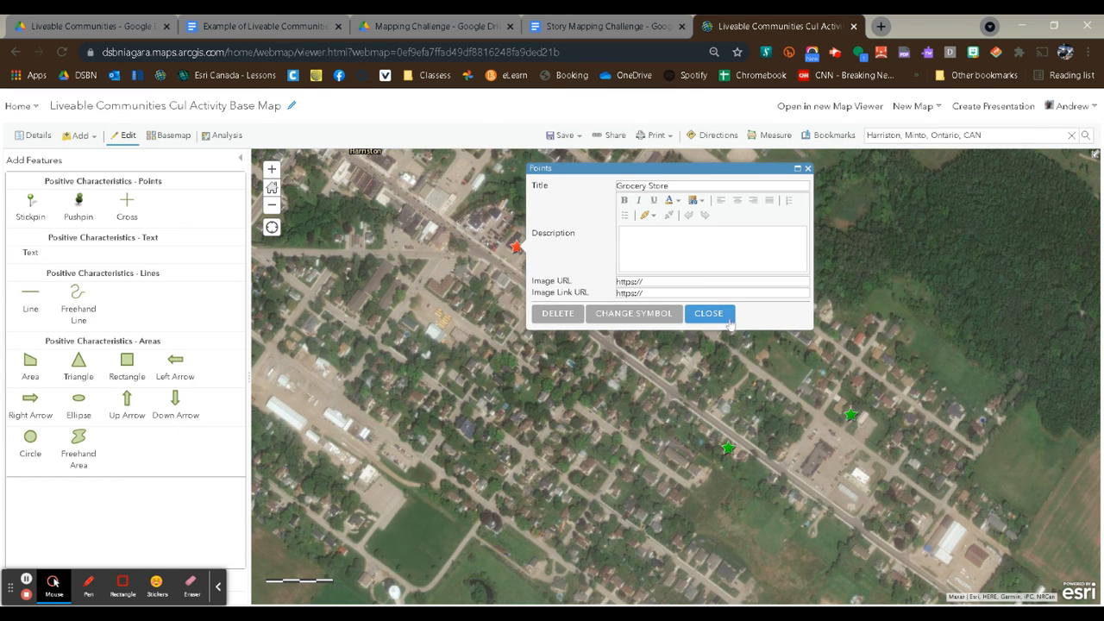
click(714, 314)
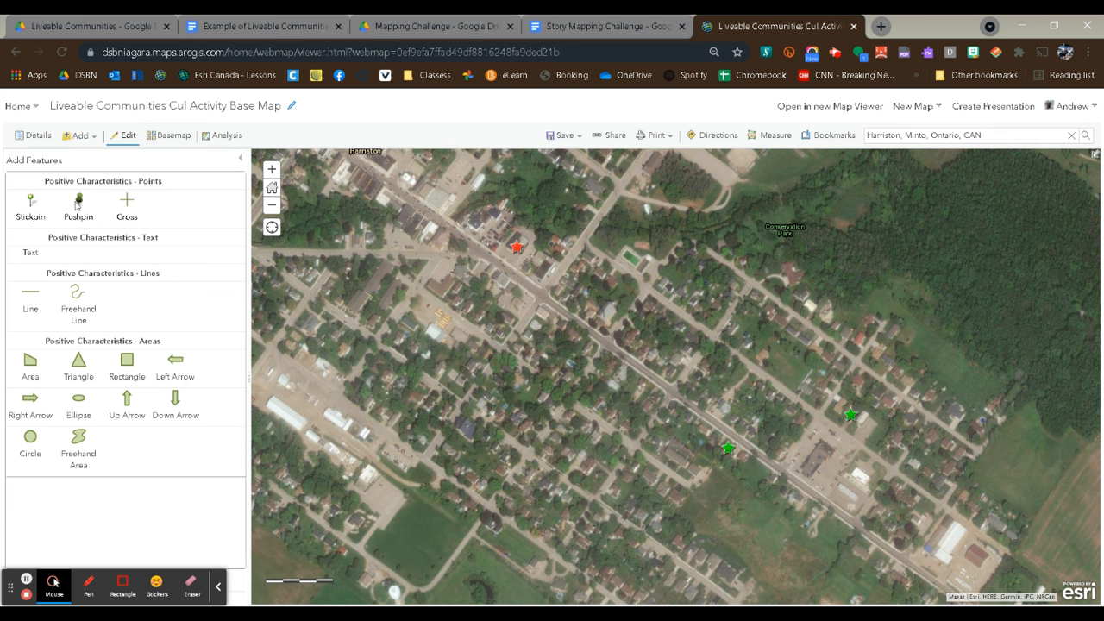
Place a pushpin on the large building west of the Ball Park diamonds and title it "Hockey Arena".
drag(690, 282, 666, 412)
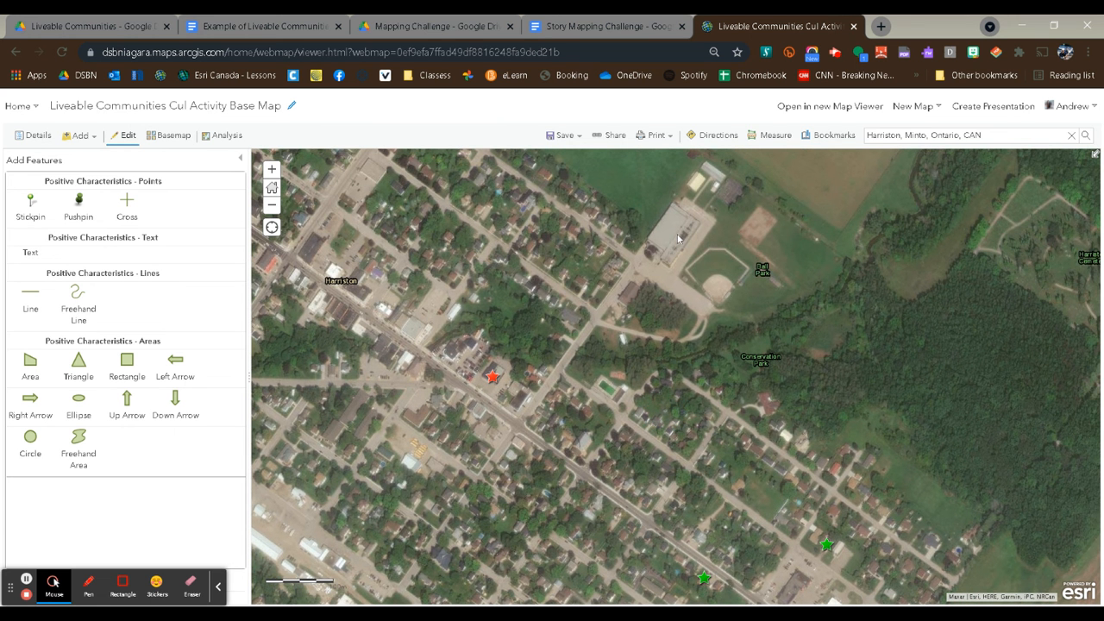
click(78, 203)
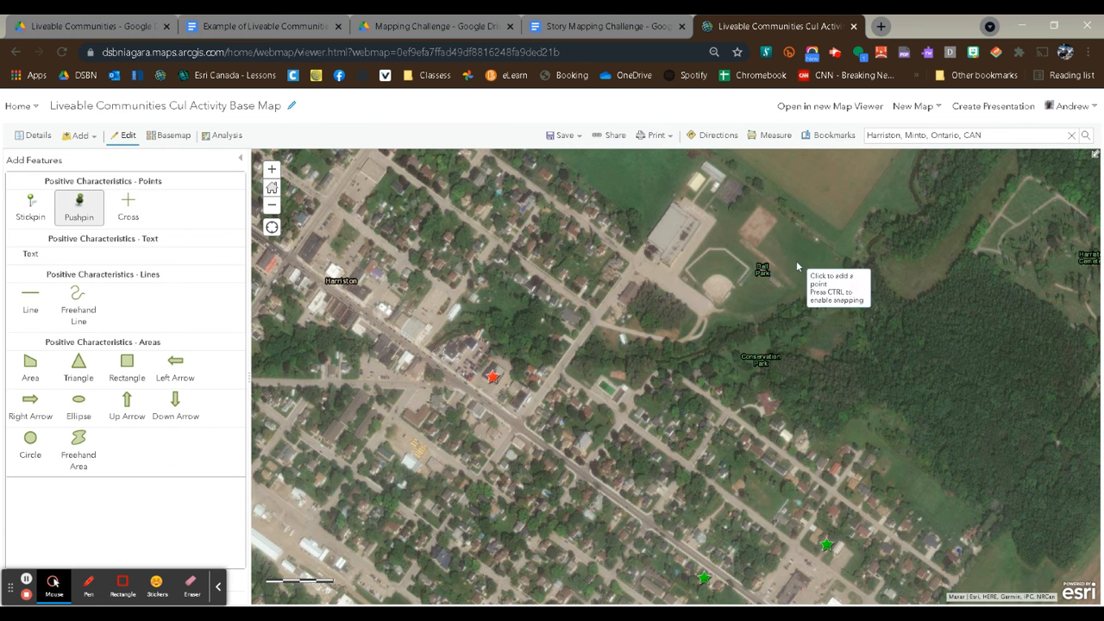
click(669, 232)
click(531, 270)
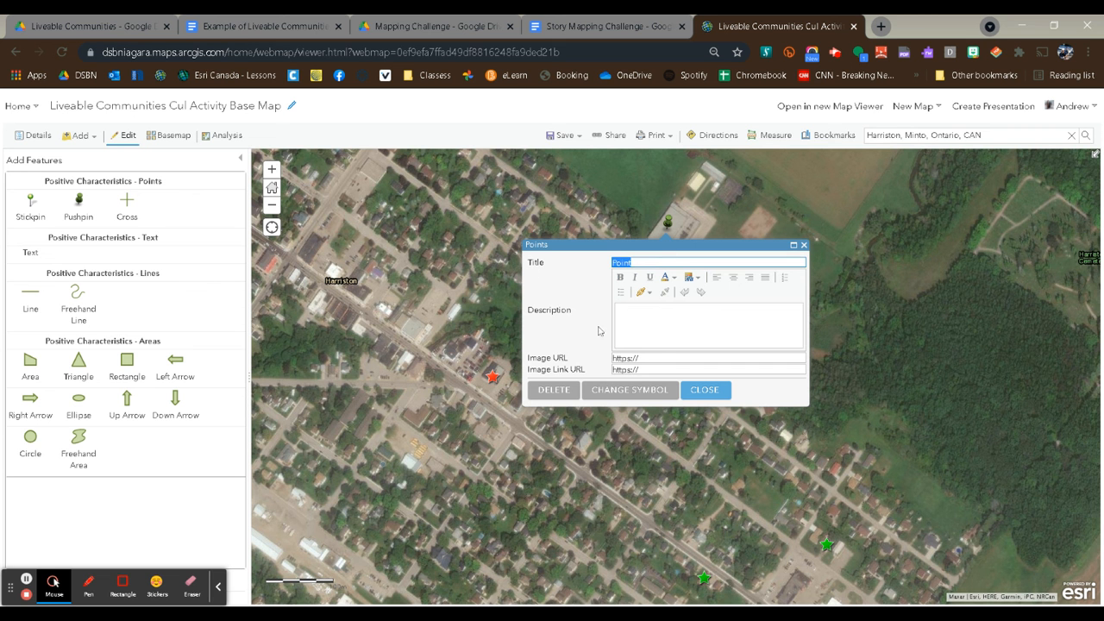
text(Hockey Arena)
Change the Hockey Arena point's symbol to the flag-and-golf-bag icon from the Outdoor Recreation category with a size of 39 px.
click(639, 394)
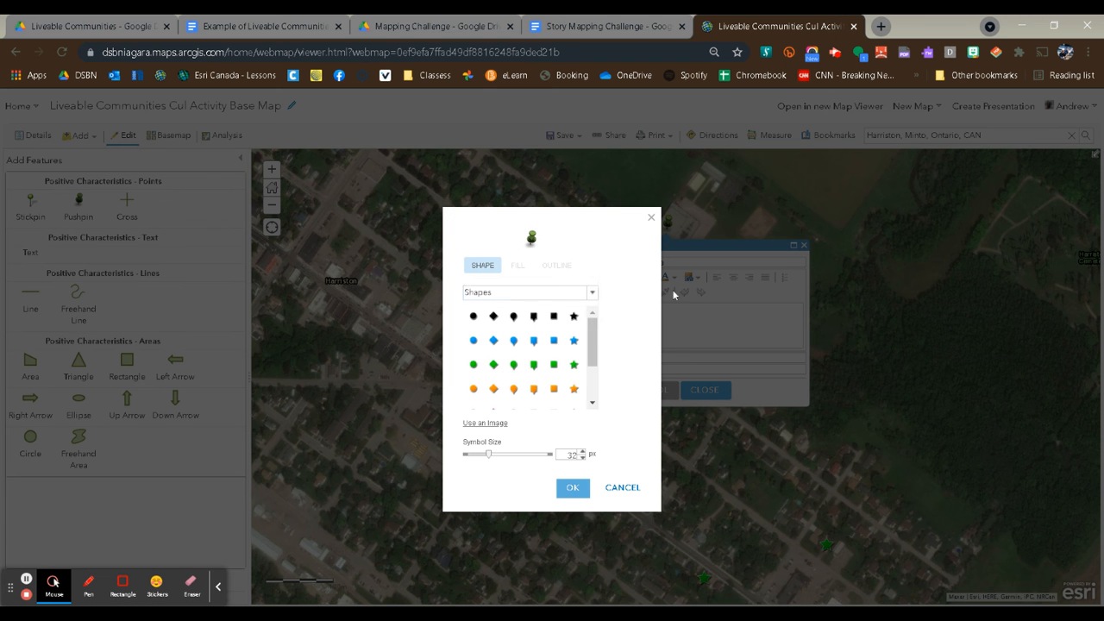
click(591, 294)
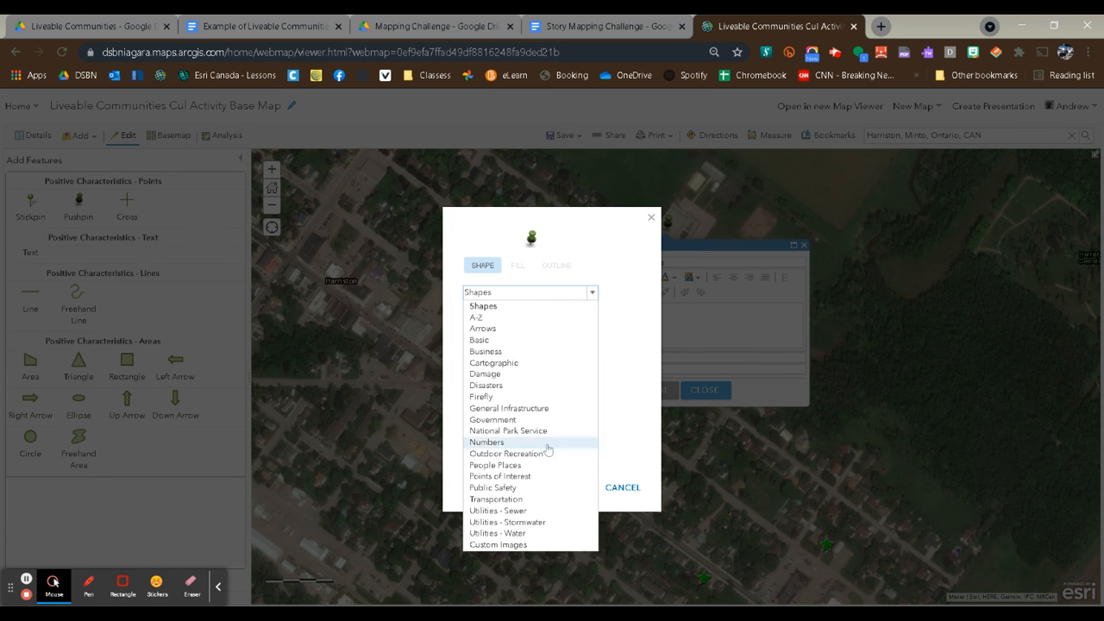
click(523, 453)
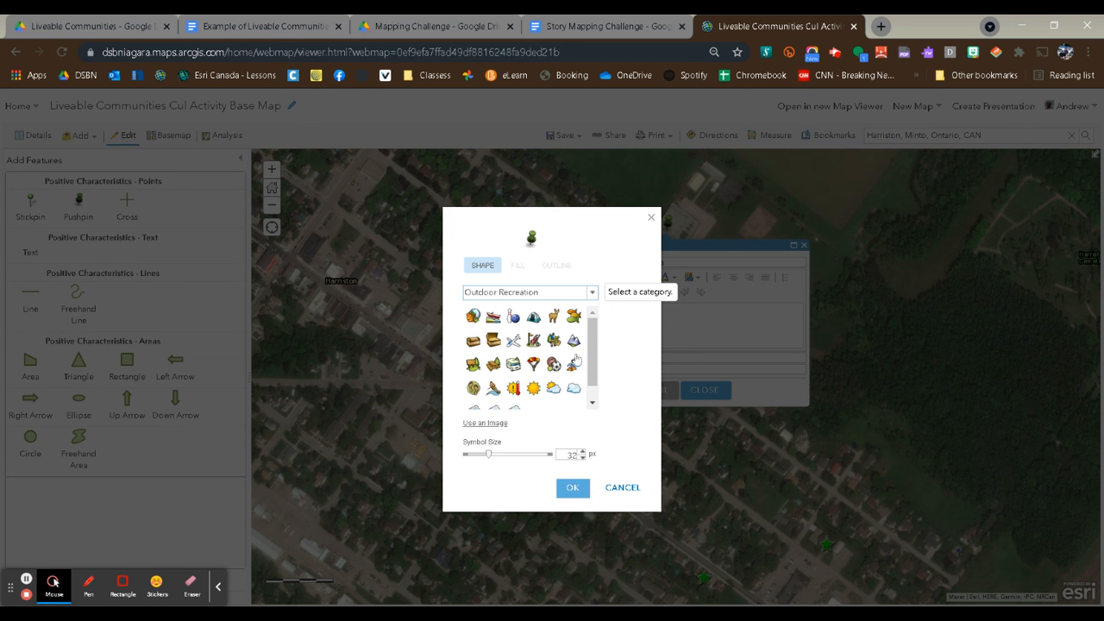
drag(591, 369, 591, 388)
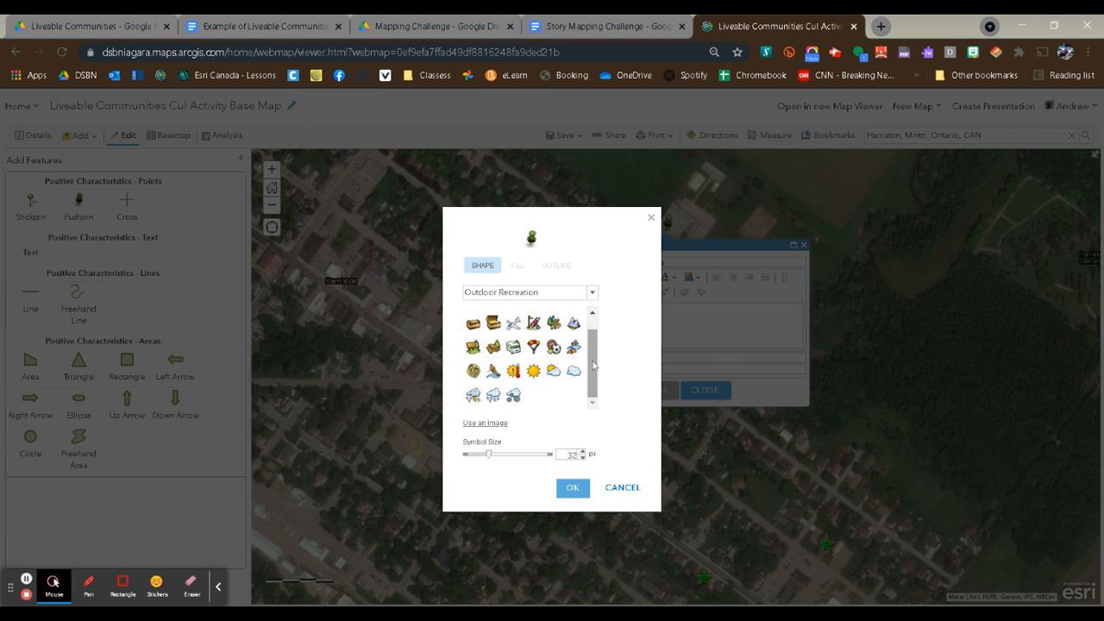
drag(593, 367, 594, 352)
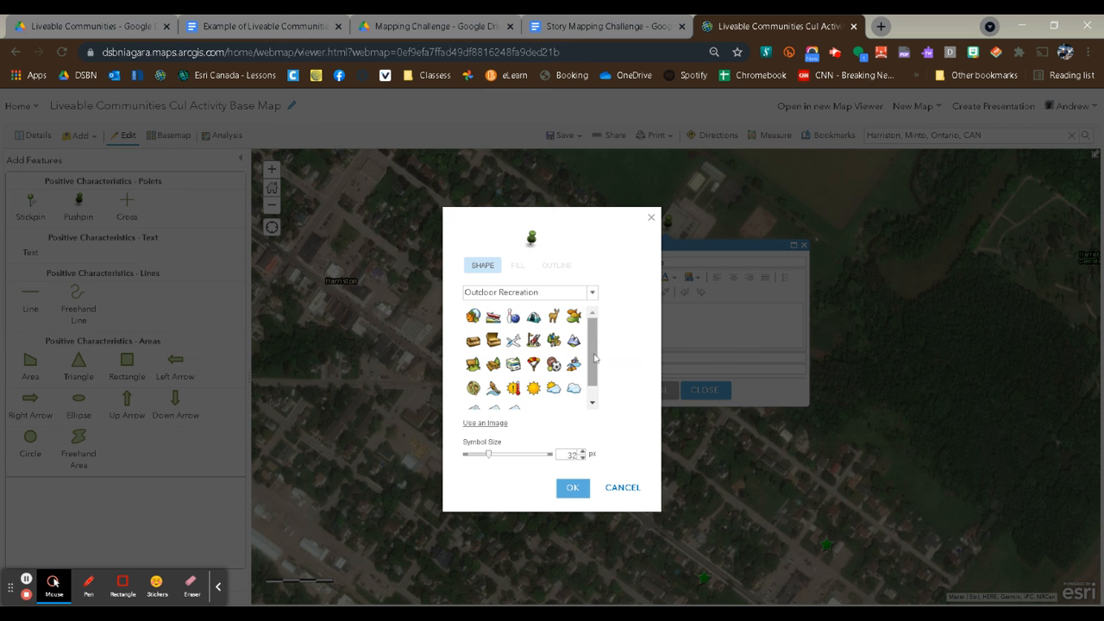
click(534, 342)
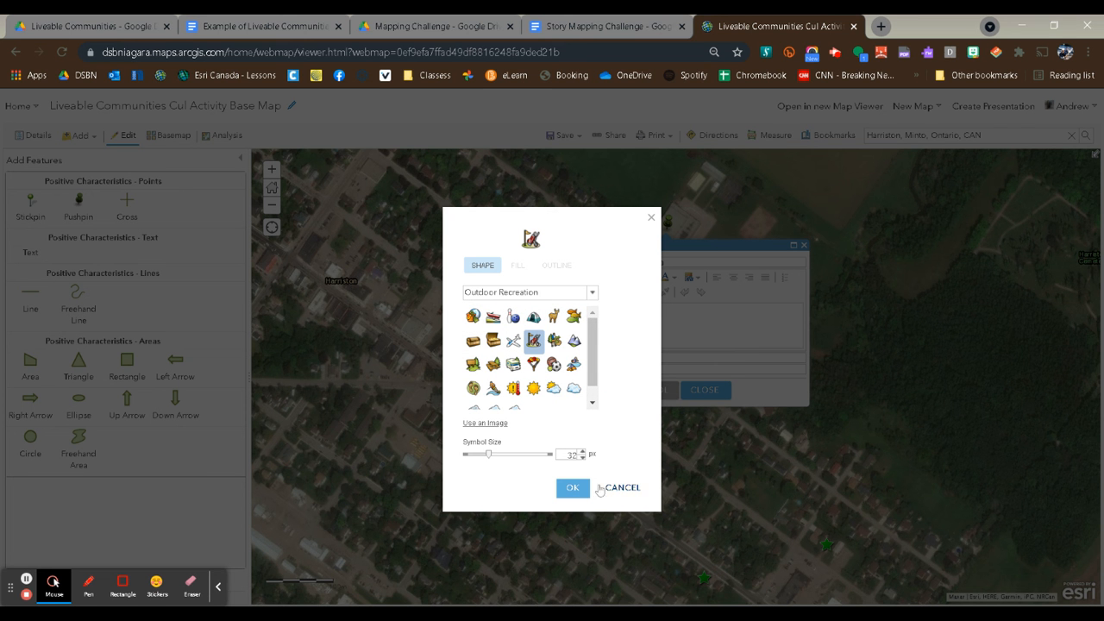
click(582, 452)
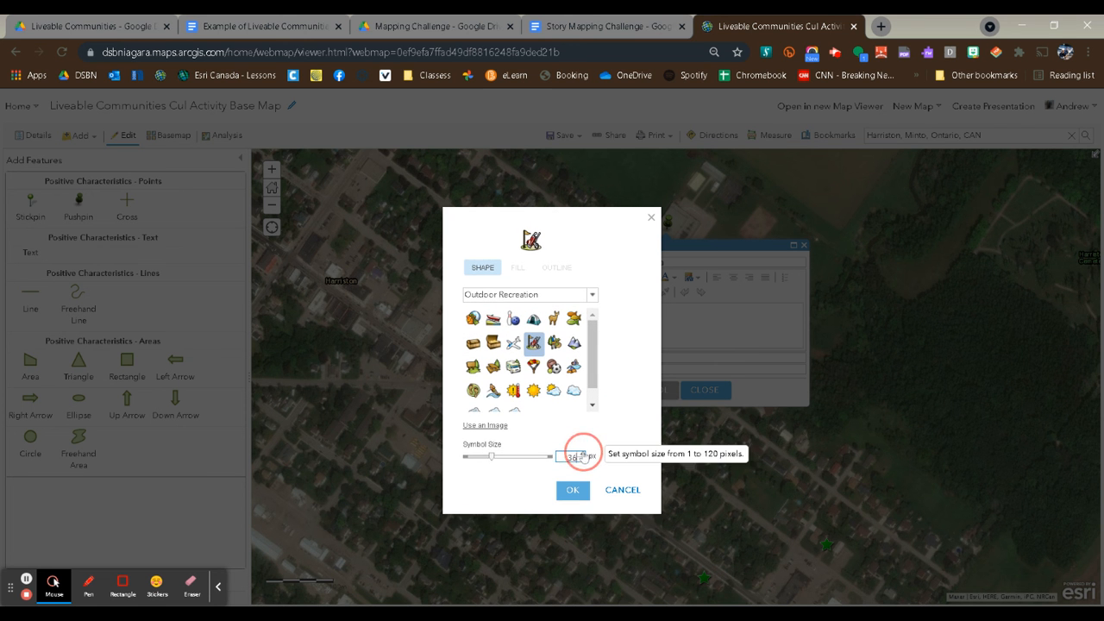
click(582, 454)
click(582, 454)
click(582, 454)
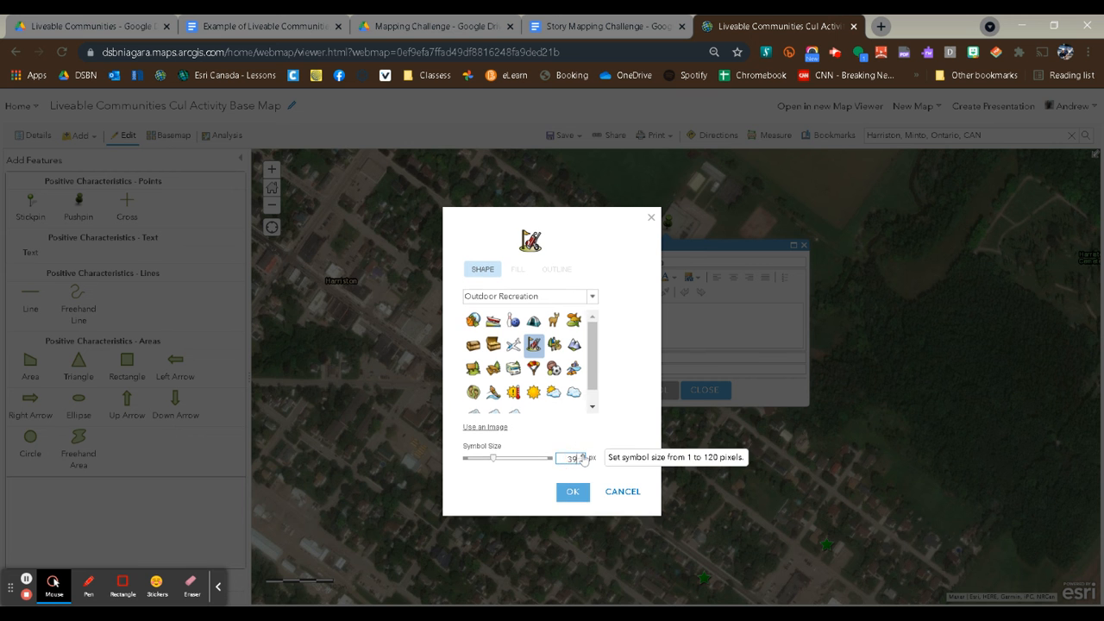
click(572, 491)
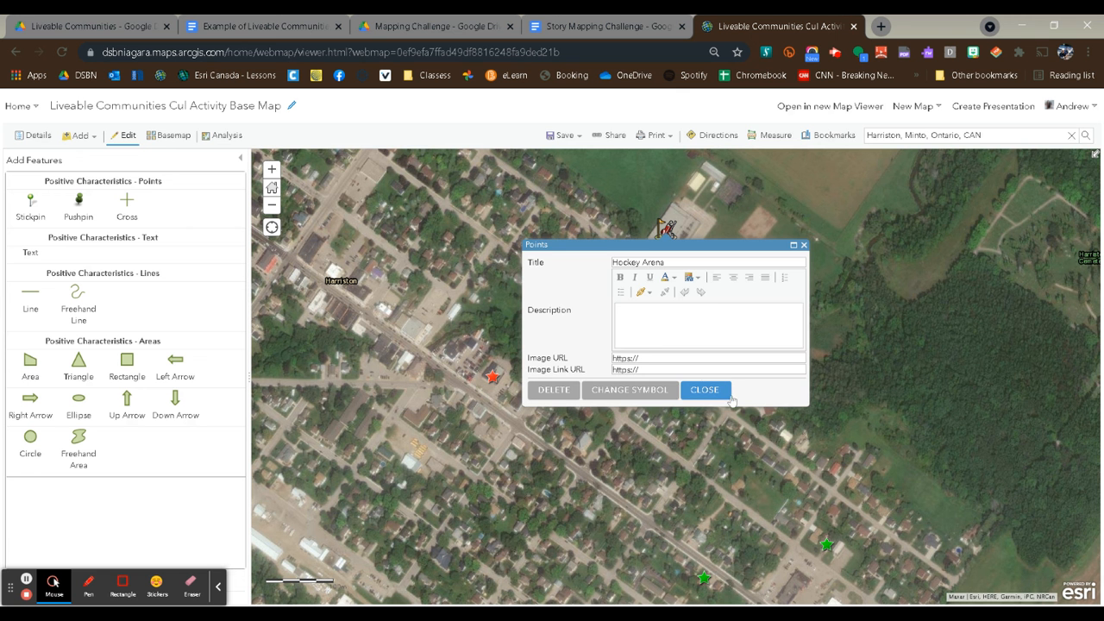
click(704, 390)
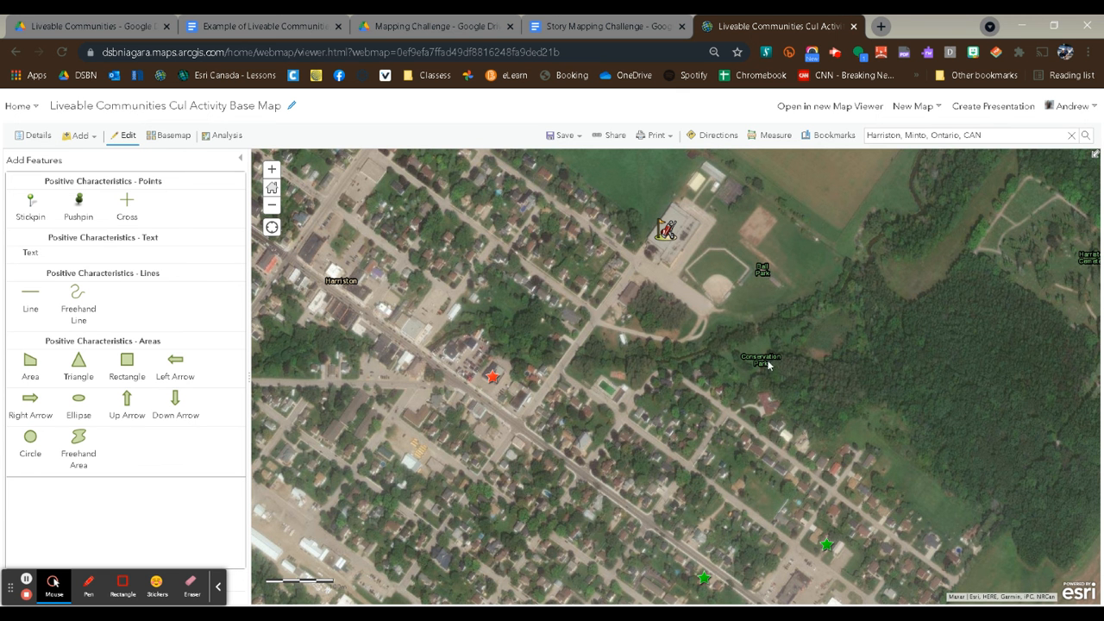
Move the Grocery Store star slightly northeast off the main road and close its details without adding an image URL.
drag(801, 419, 830, 376)
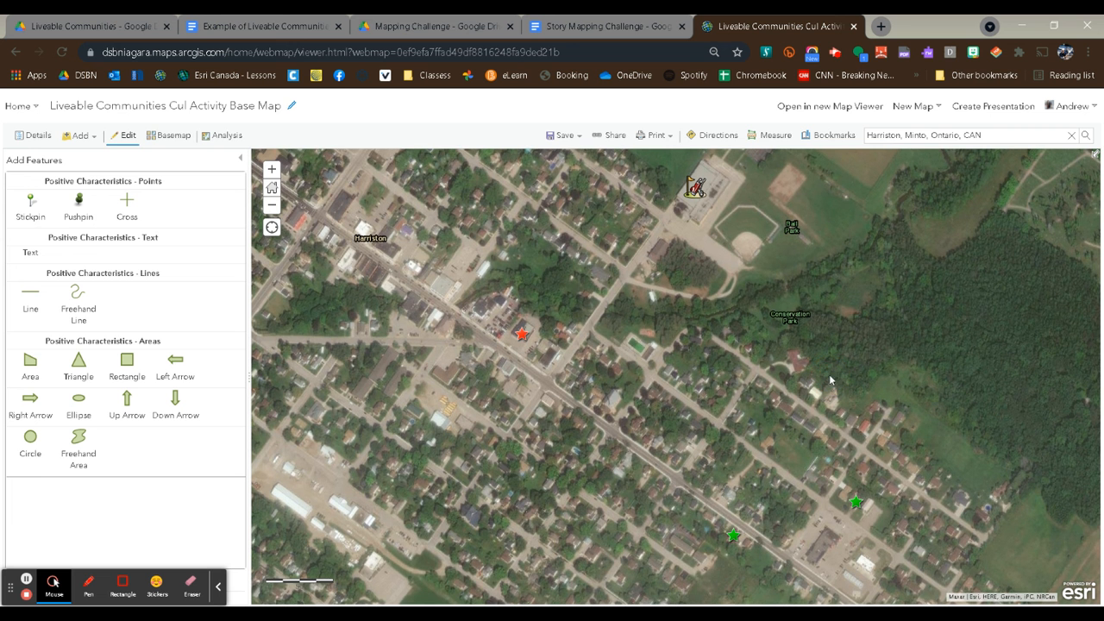
drag(803, 312, 799, 343)
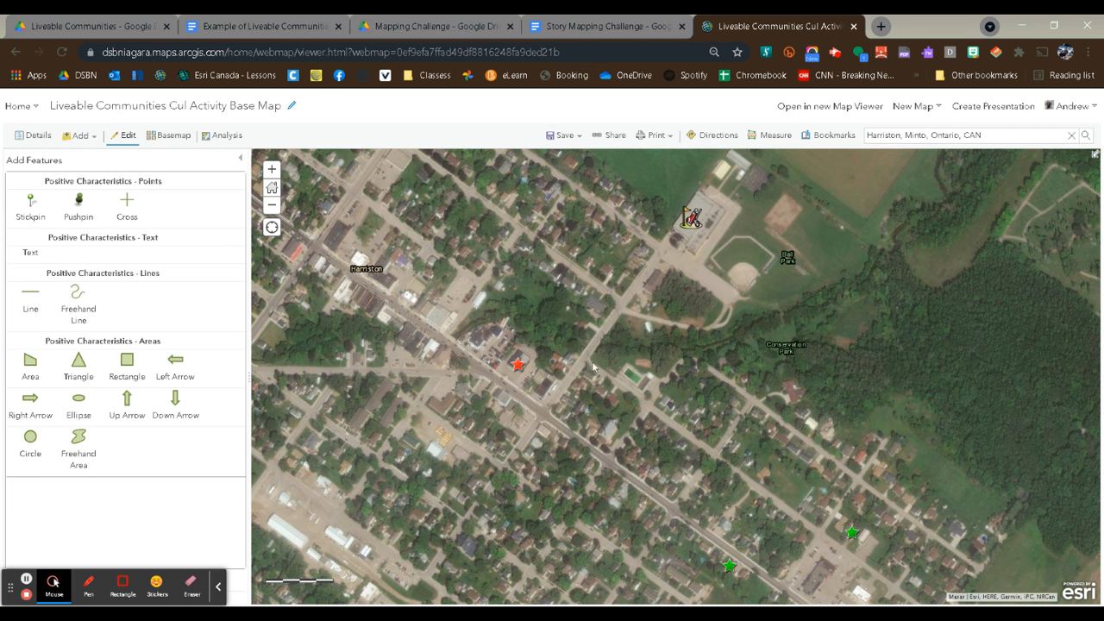
click(517, 365)
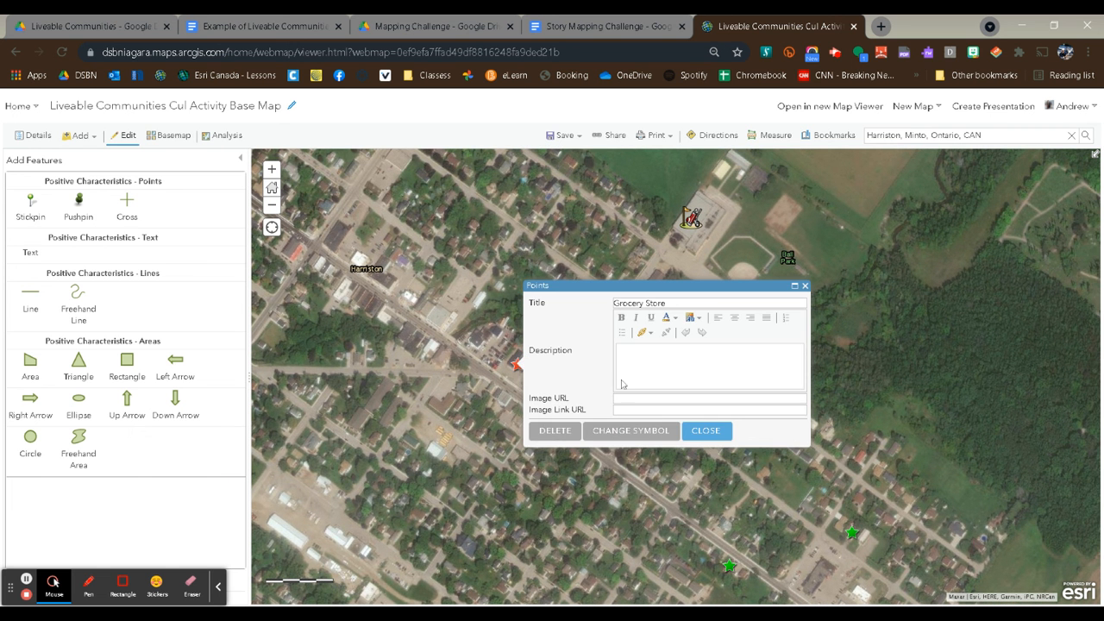
mouse_move(518, 370)
mouse_down()
mouse_move(383, 372)
mouse_move(521, 368)
mouse_up()
click(524, 363)
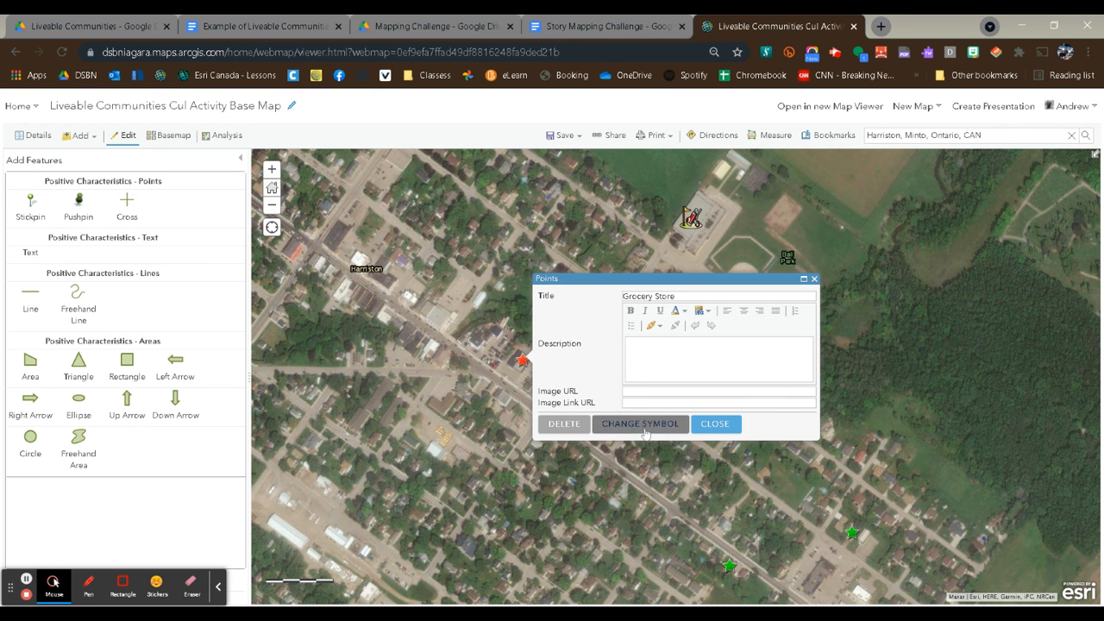
click(662, 392)
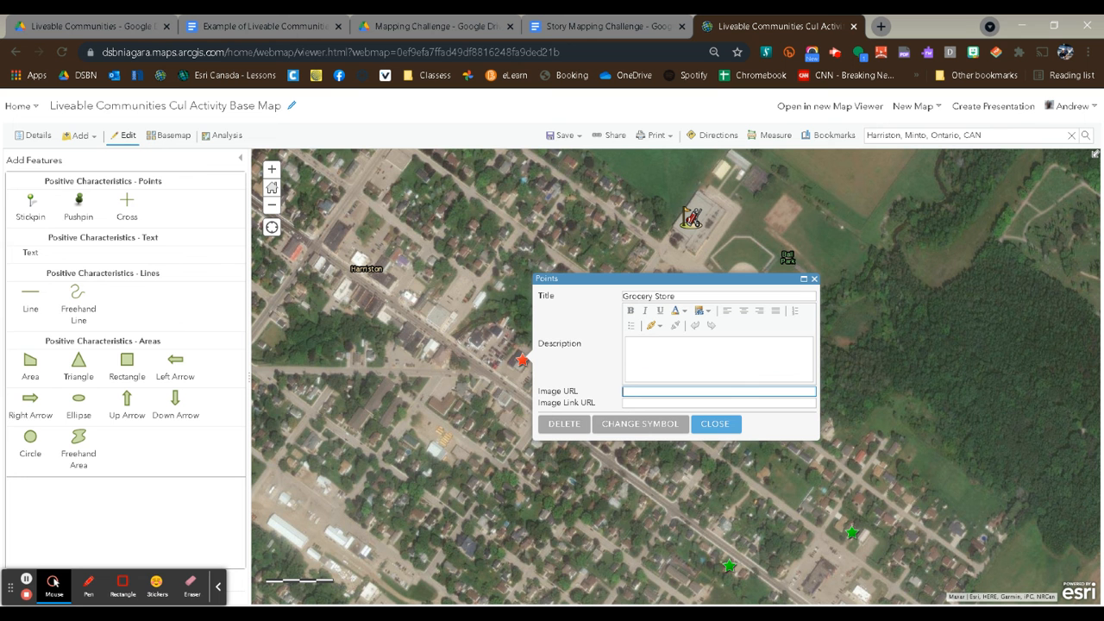
click(732, 424)
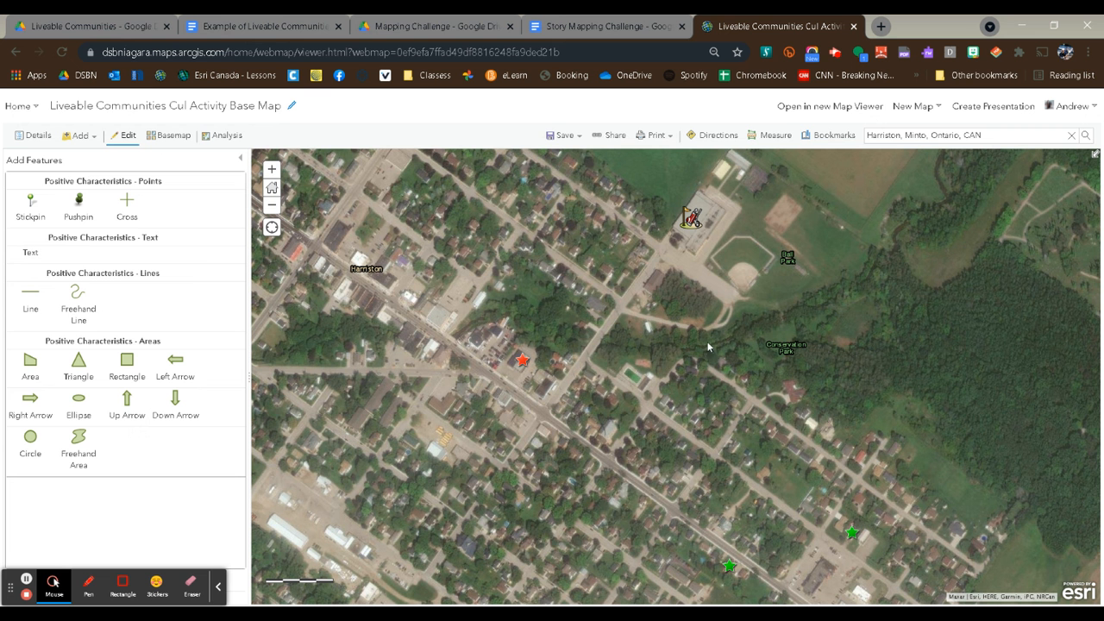
Save the map and reopen the Positive Characteristics layer's features for editing.
click(566, 136)
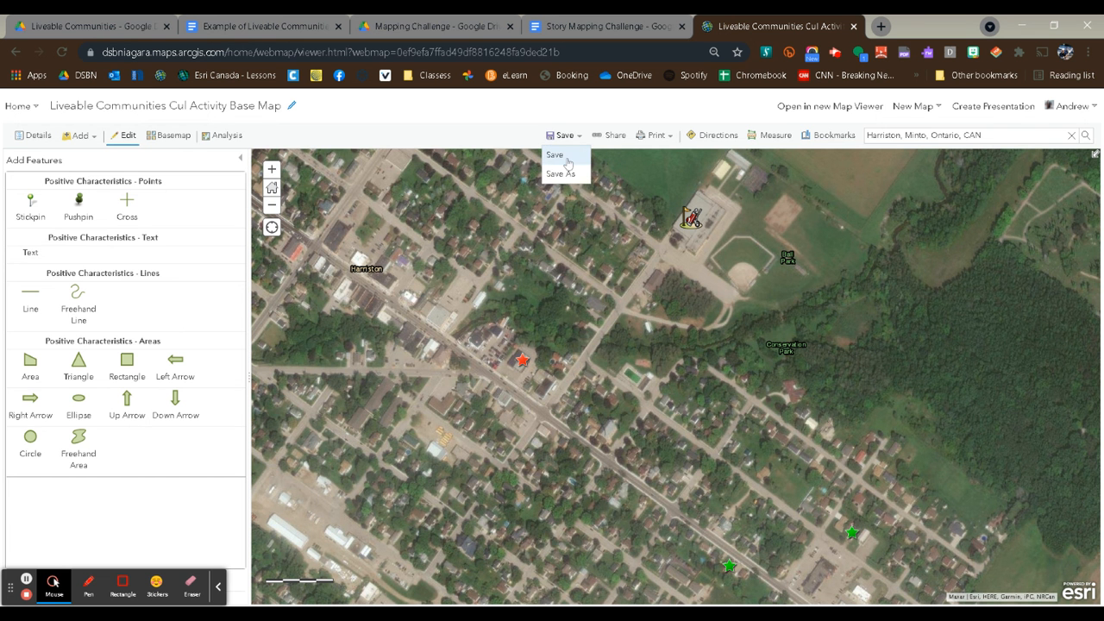
click(567, 160)
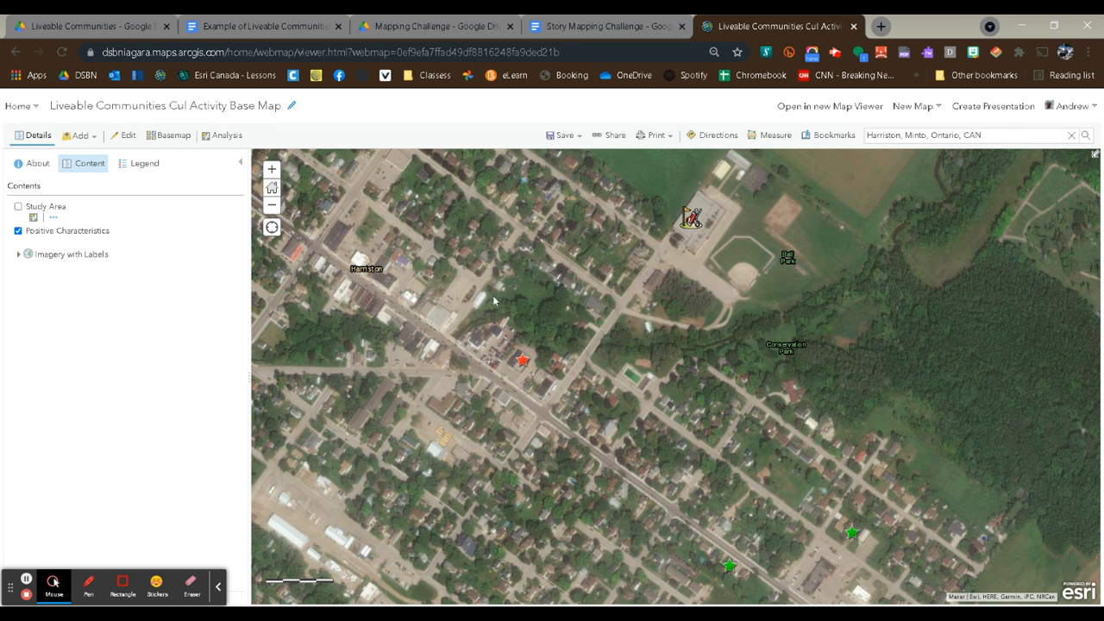
drag(657, 474, 681, 413)
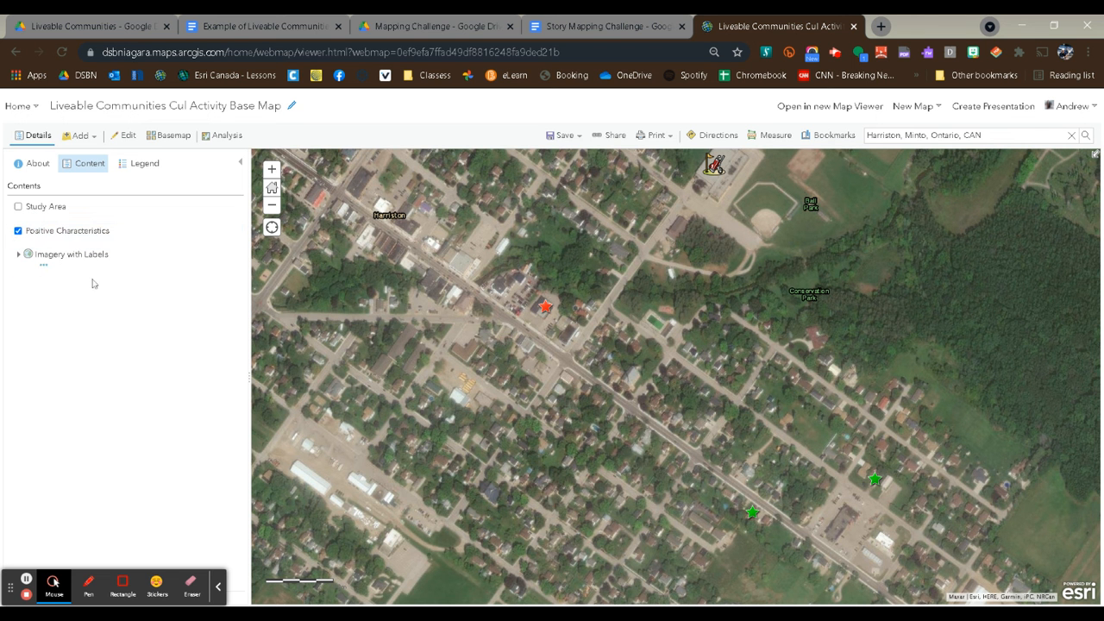
click(127, 138)
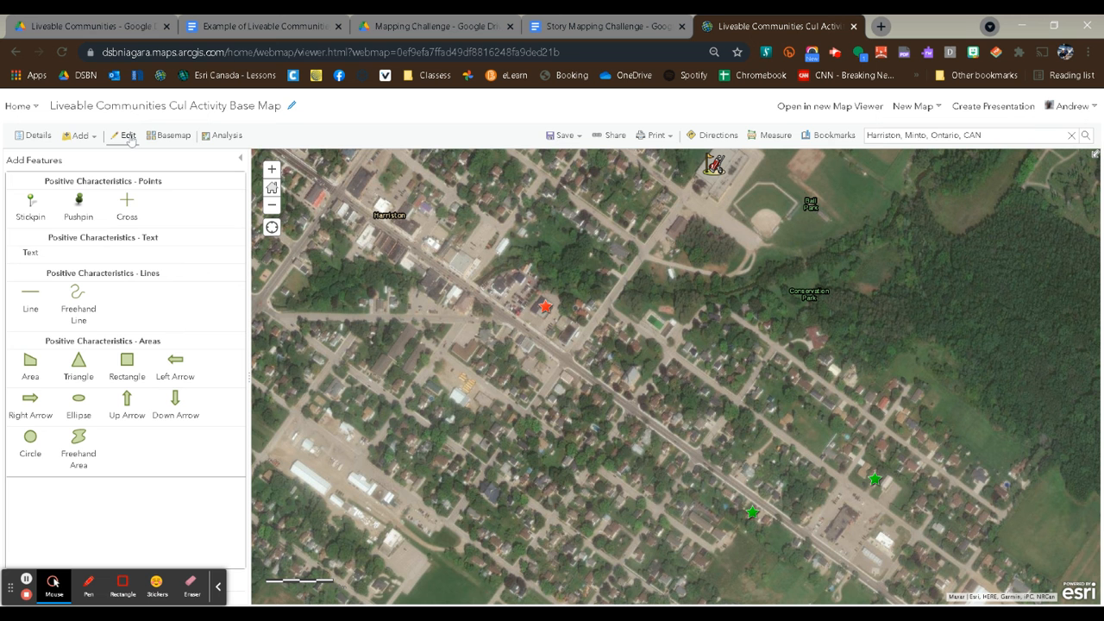